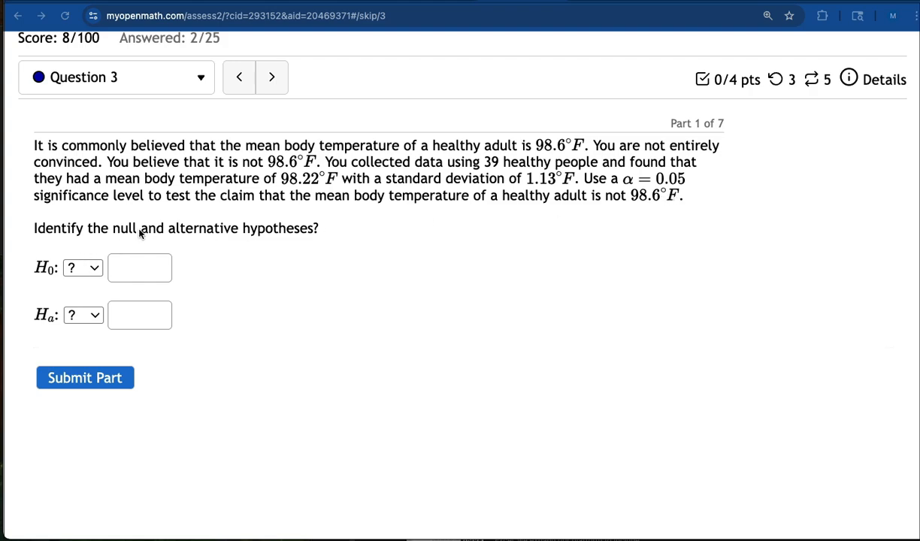
Set the null hypothesis H0 for Question 3 to μ = 98.6.
left_click(93, 266)
left_click(94, 269)
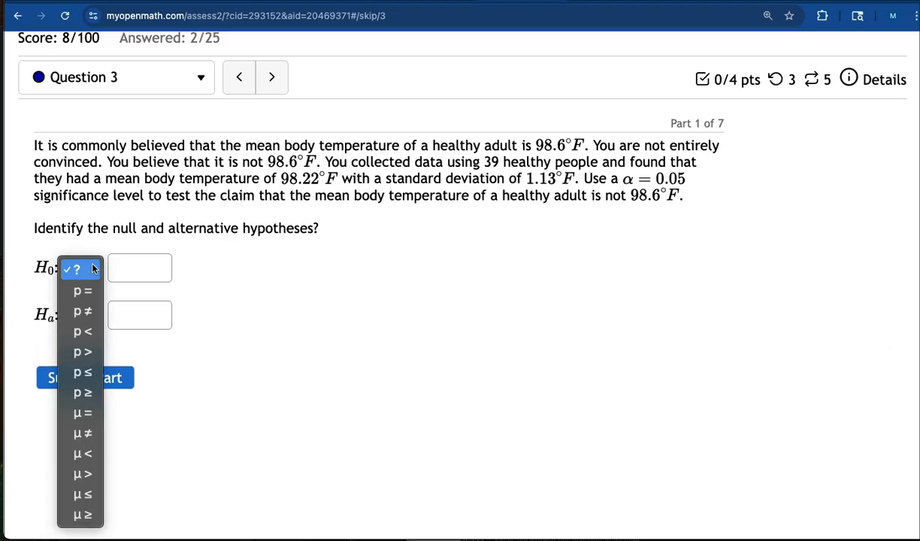
left_click(81, 415)
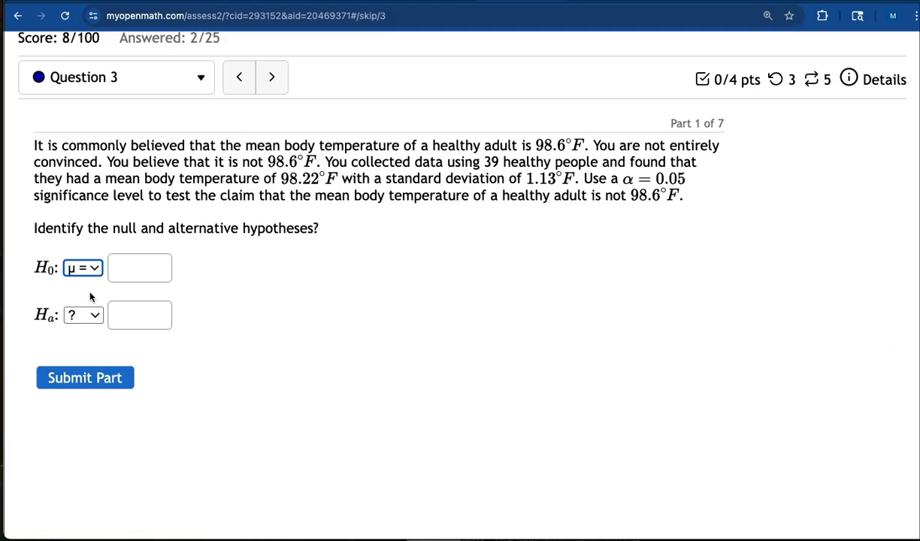
left_click(139, 265)
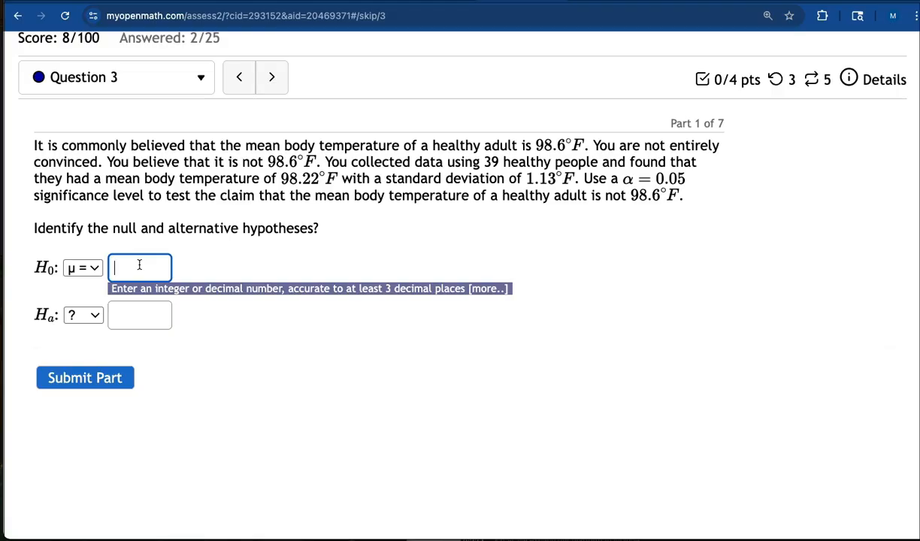
type("98.6")
Set the alternative hypothesis Ha to μ ≠ 98.6 and submit Part 1.
left_click(94, 316)
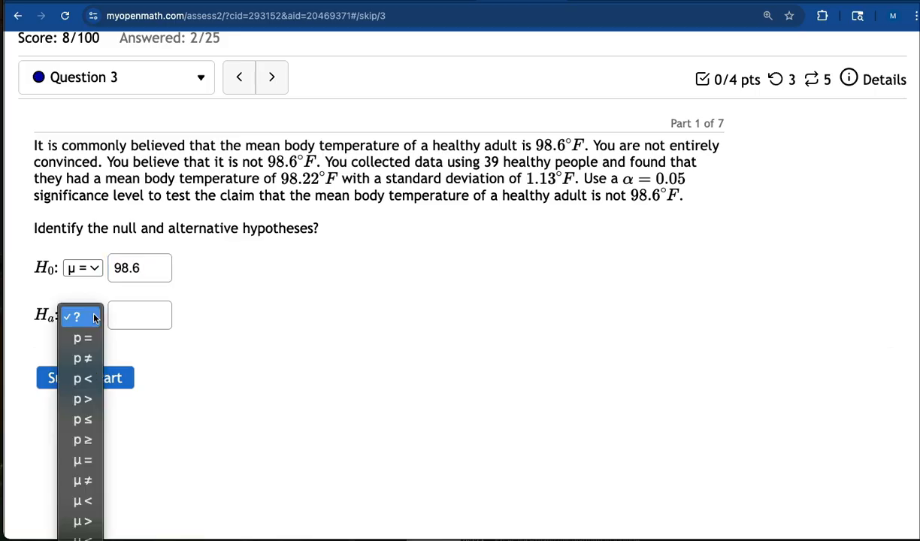
left_click(83, 480)
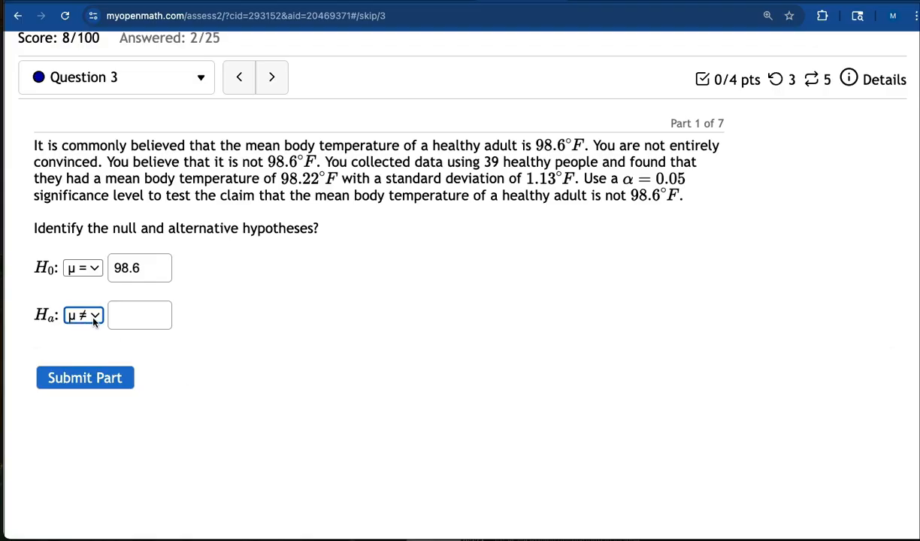
left_click(133, 315)
type("9")
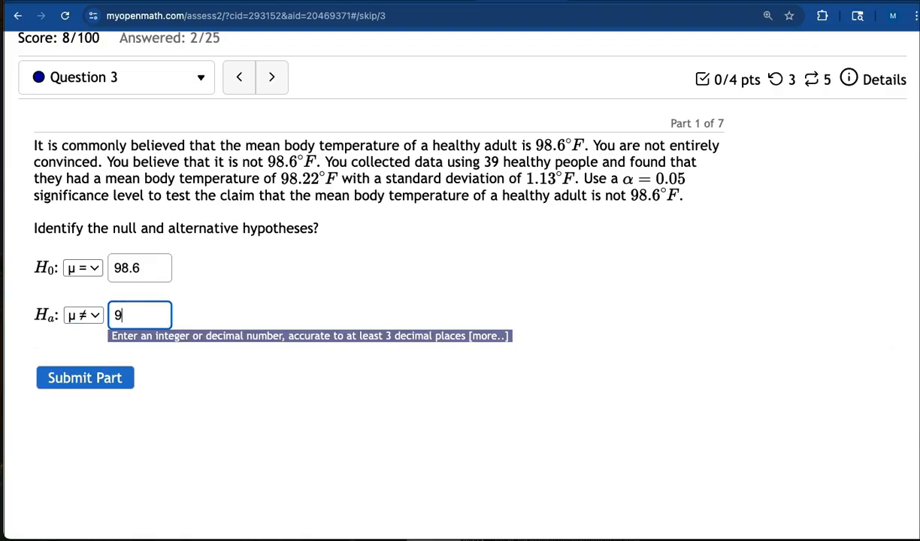
type("8.6")
left_click(80, 375)
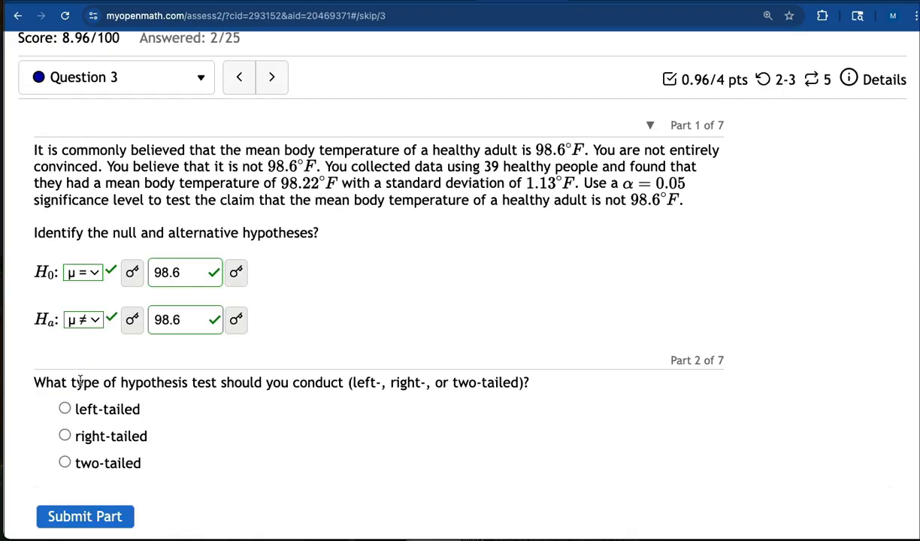
Choose two-tailed as the hypothesis test type and submit Part 2.
scroll(253, 427, "down", 5)
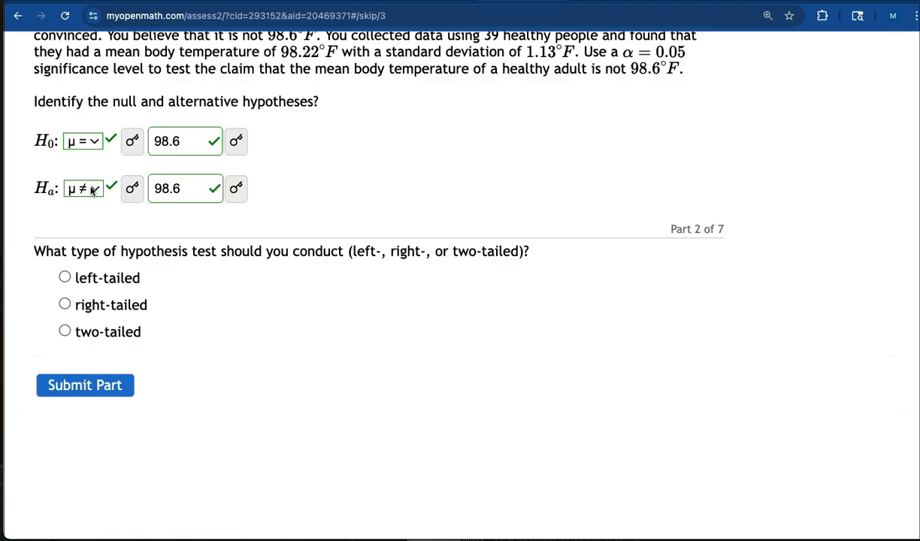
left_click(65, 332)
left_click(85, 384)
Enter 0.05 as the significance level given in the problem and submit Part 3.
scroll(271, 366, "down", 2)
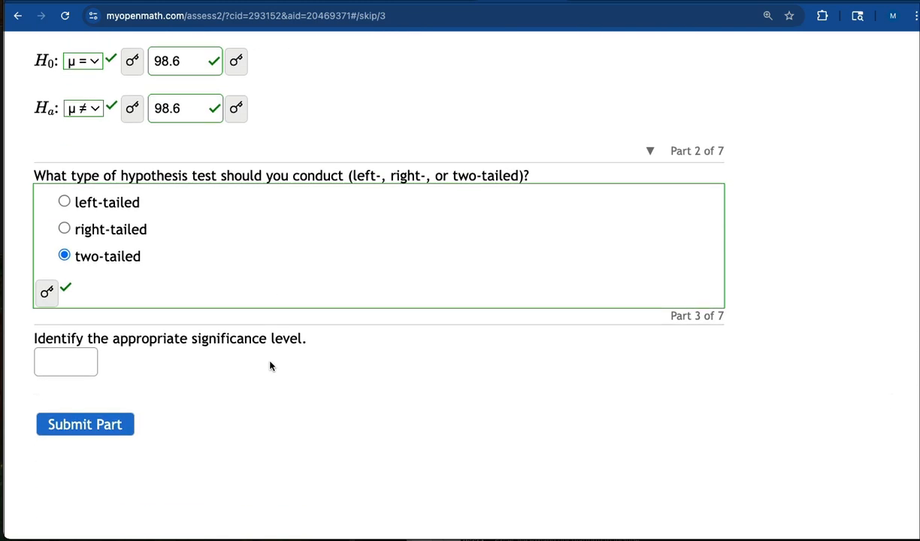
scroll(194, 339, "up", 5)
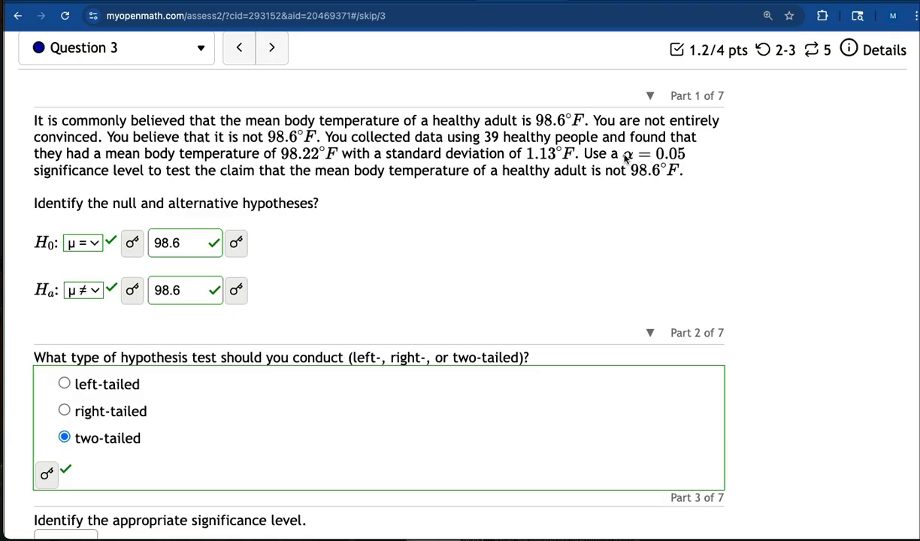
scroll(370, 340, "down", 5)
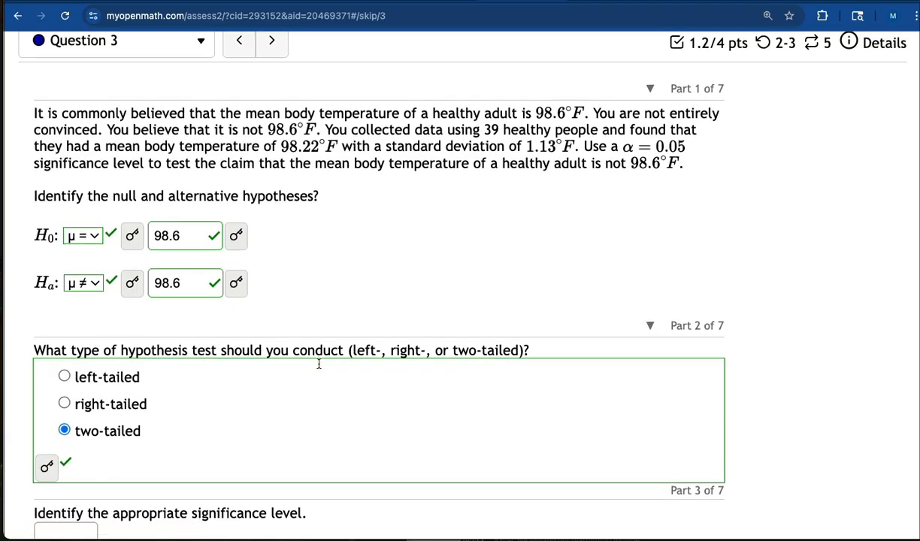
left_click(50, 334)
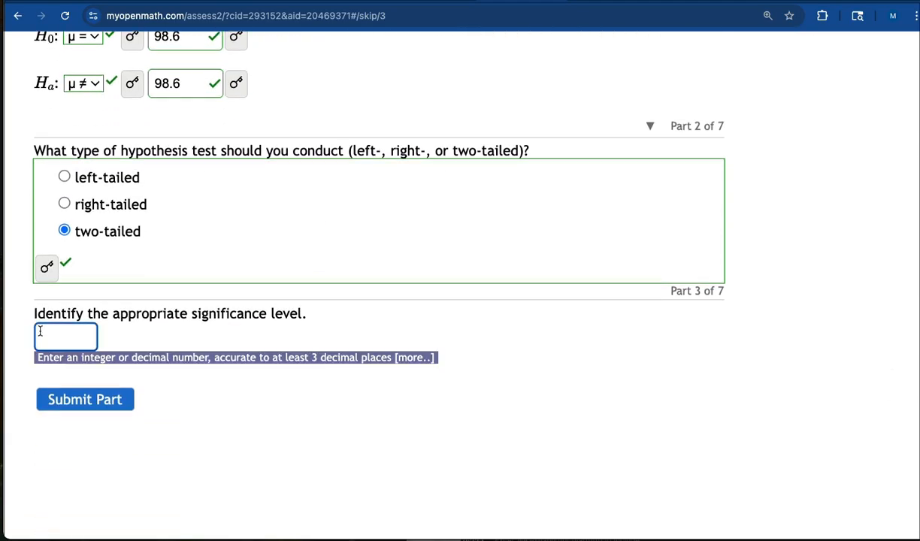
type("0.05")
left_click(76, 400)
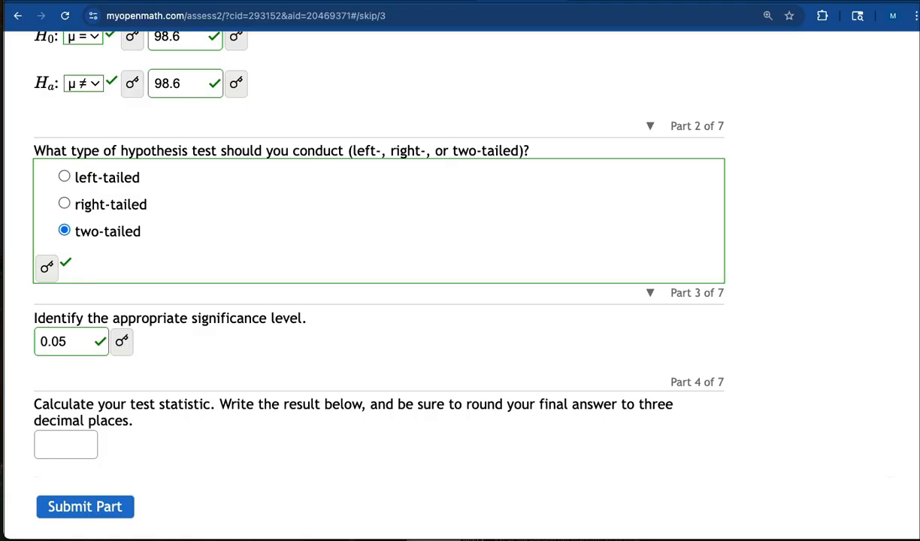
Switch to a blank Word document and note "n = 39, sample mean = 98.22," from the problem text.
scroll(178, 368, "up", 5)
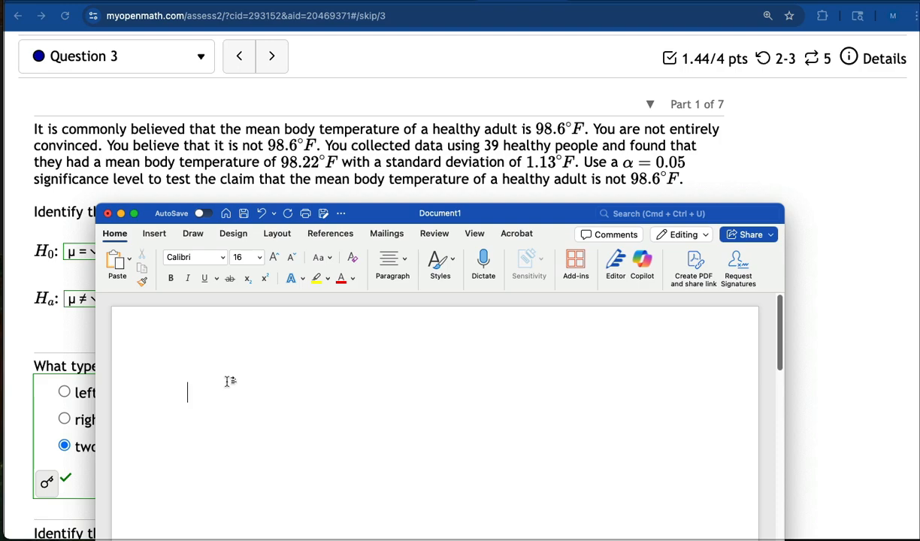
type("n = 39")
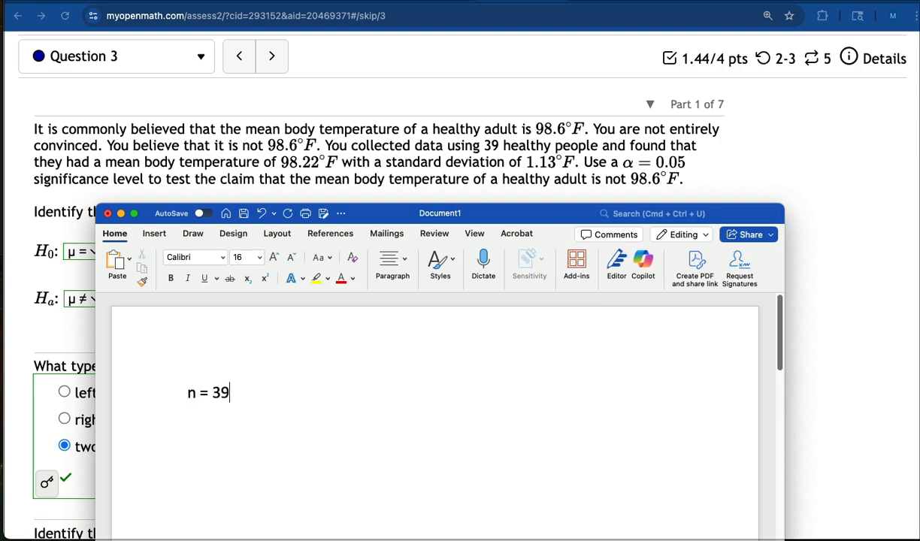
type(", ")
type("mean")
key("BackSpace")
key("BackSpace")
key("BackSpace")
key("BackSpace")
key("BackSpace")
type("sample mean = ")
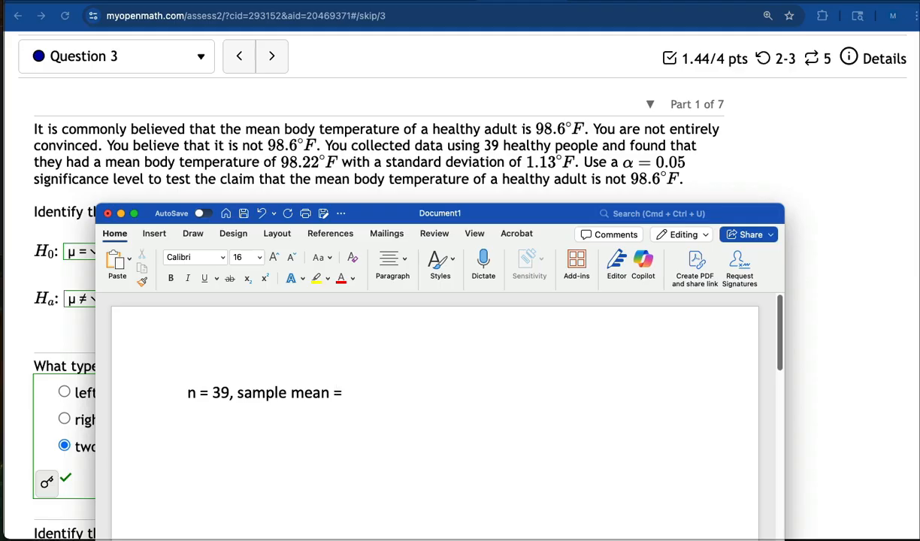
type("98.22, ")
type("sam")
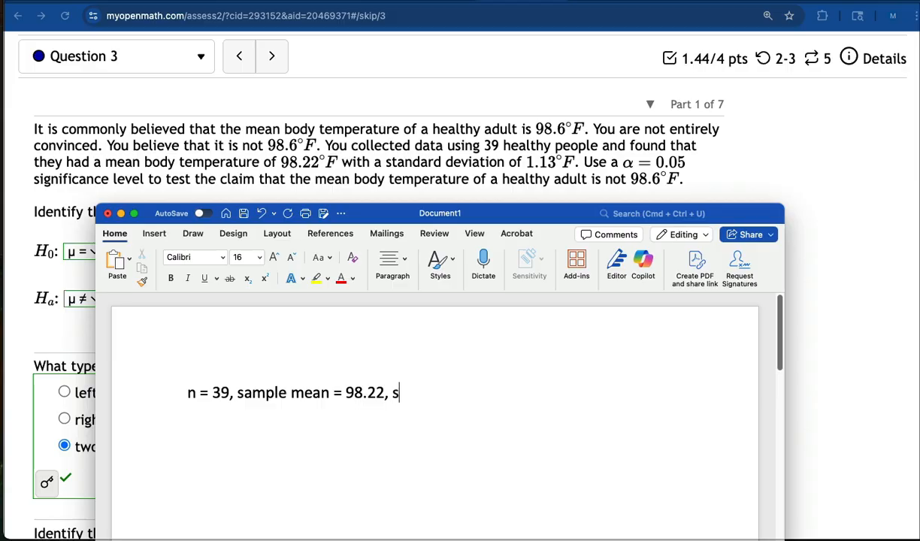
type("ple s")
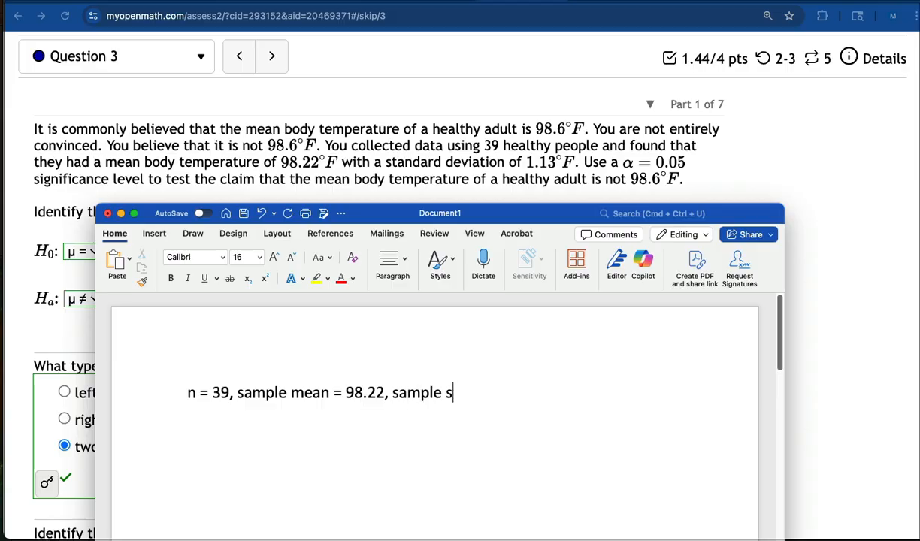
type("td dev (s) = ")
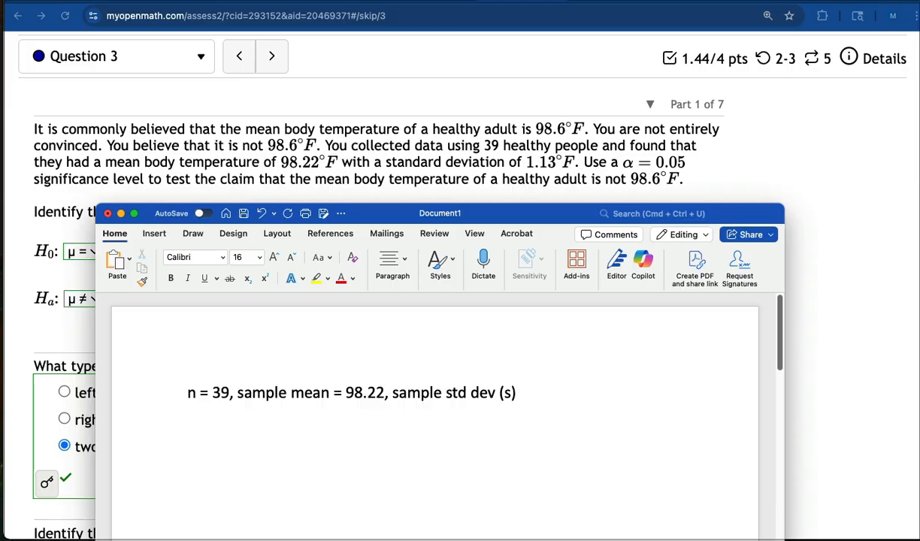
type("1.13")
Add "sample std dev (s) = 1.13" to the Word note and move the document window out of the way.
left_click_drag(366, 210, 919, 348)
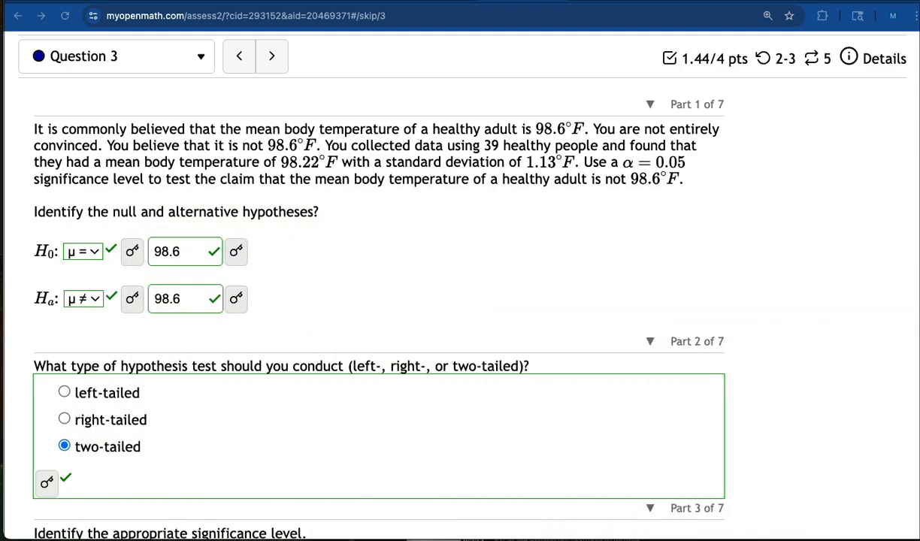
Switch to StatCrunch, close the old proportion test results, and open the One Sample T test with summary data.
left_click(444, 1)
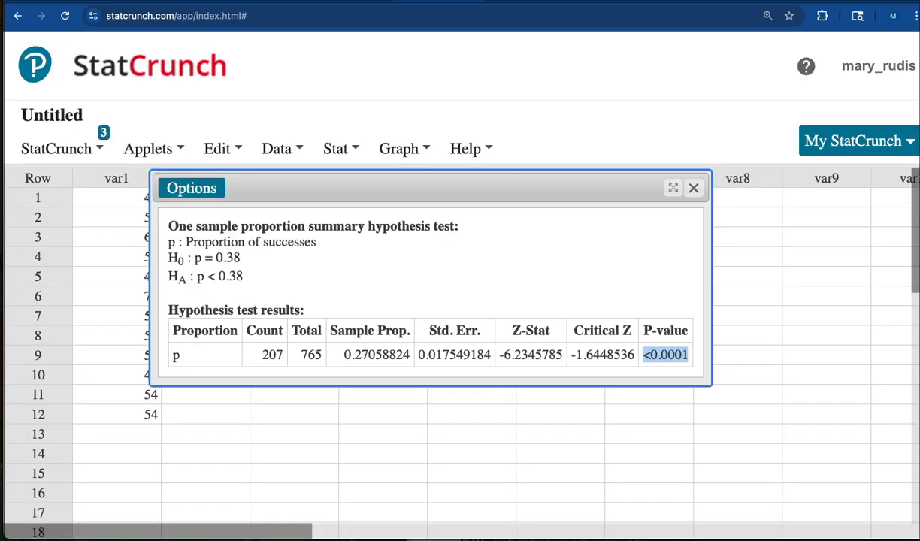
left_click(693, 190)
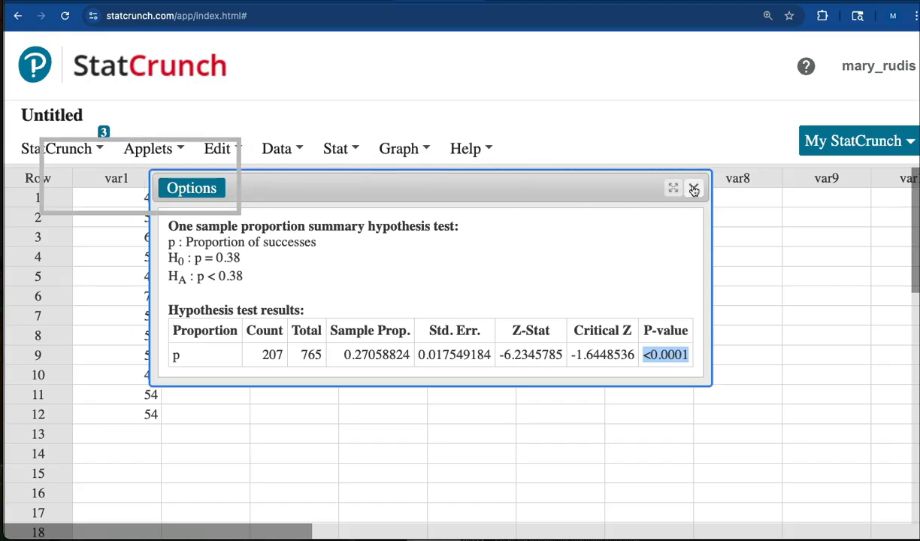
left_click(340, 148)
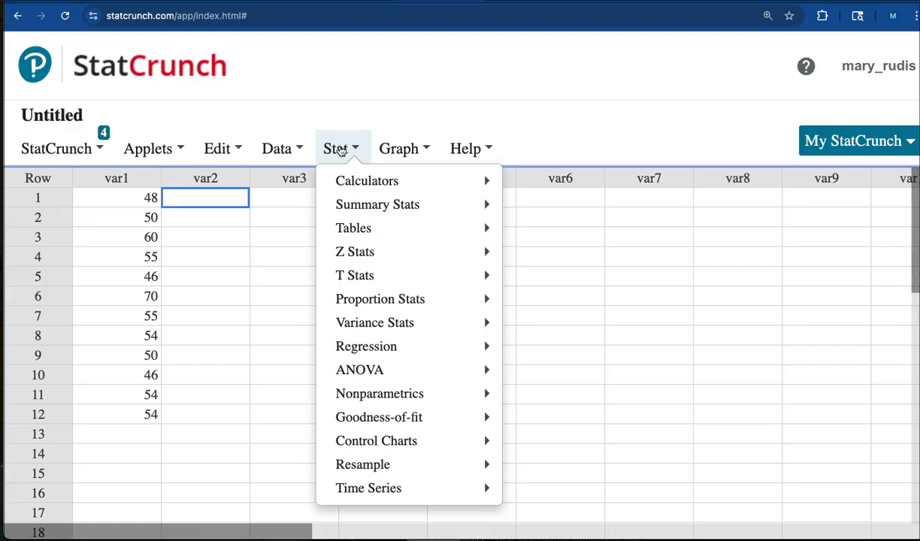
mouse_move(347, 277)
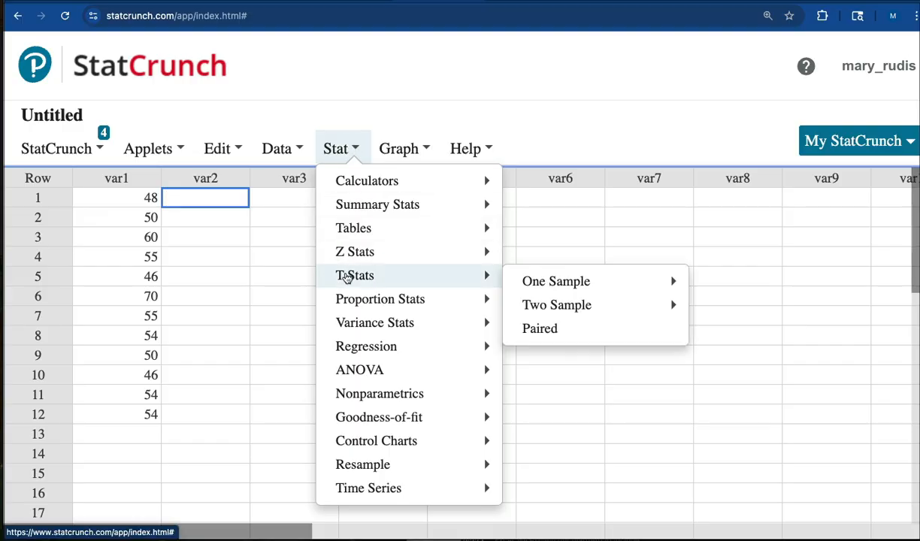
mouse_move(581, 281)
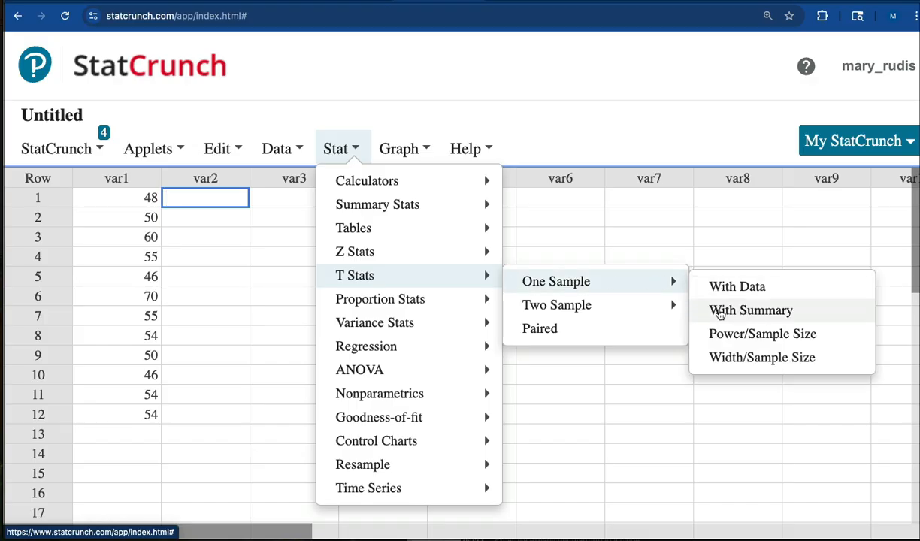
left_click(743, 311)
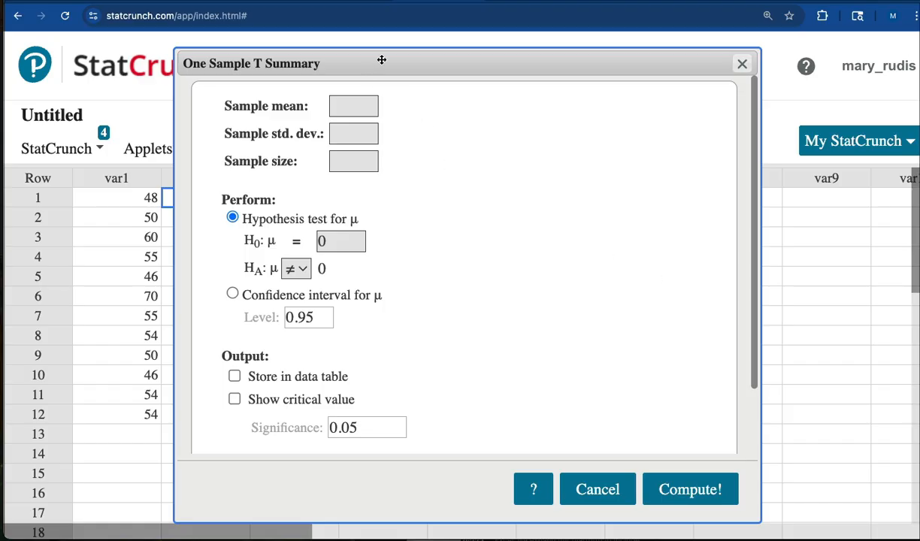
Enter a sample mean of 98.22, a sample standard deviation of 1.13 and a sample size of 39.
left_click_drag(382, 59, 368, 48)
left_click(355, 85)
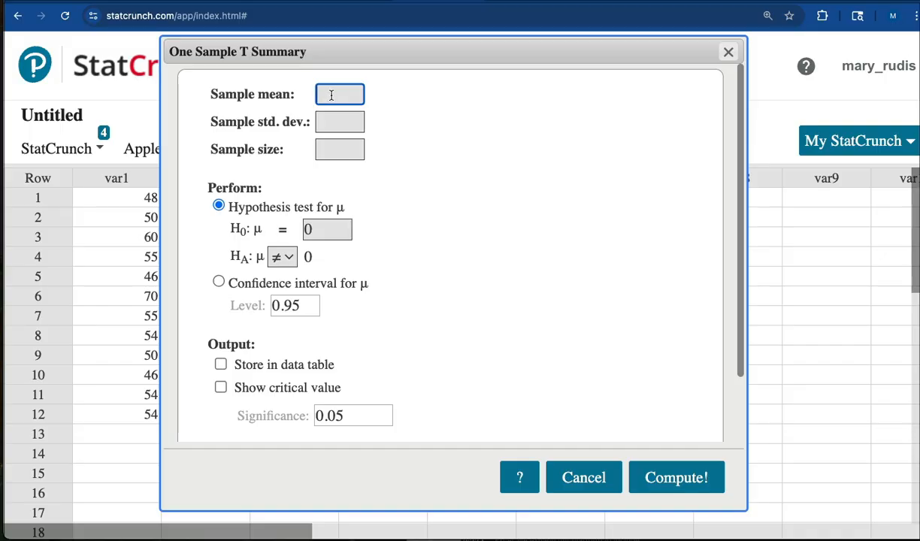
type("98.22")
left_click(329, 121)
type("1.13")
left_click(328, 153)
type("39")
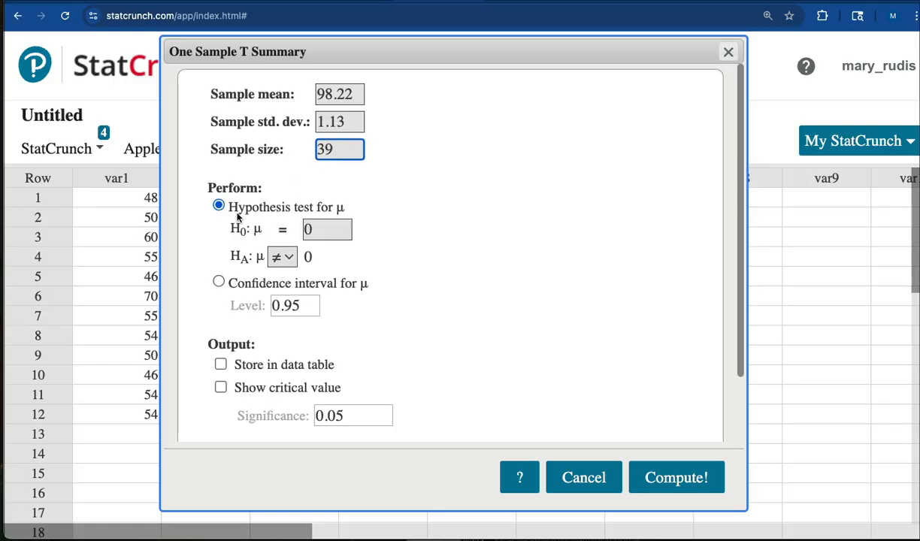
Set the null hypothesis mean for the T test to 98.6.
left_click(315, 229)
left_click_drag(316, 229, 294, 230)
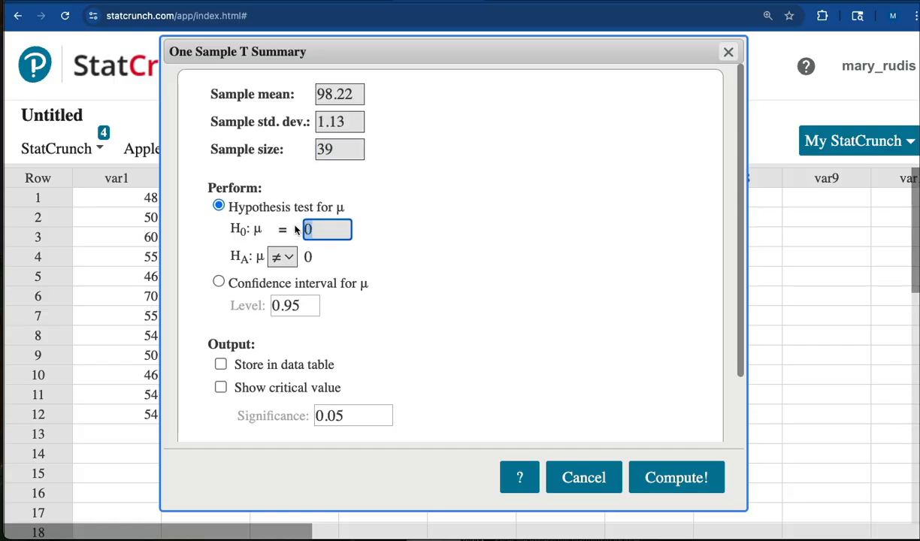
type("98.")
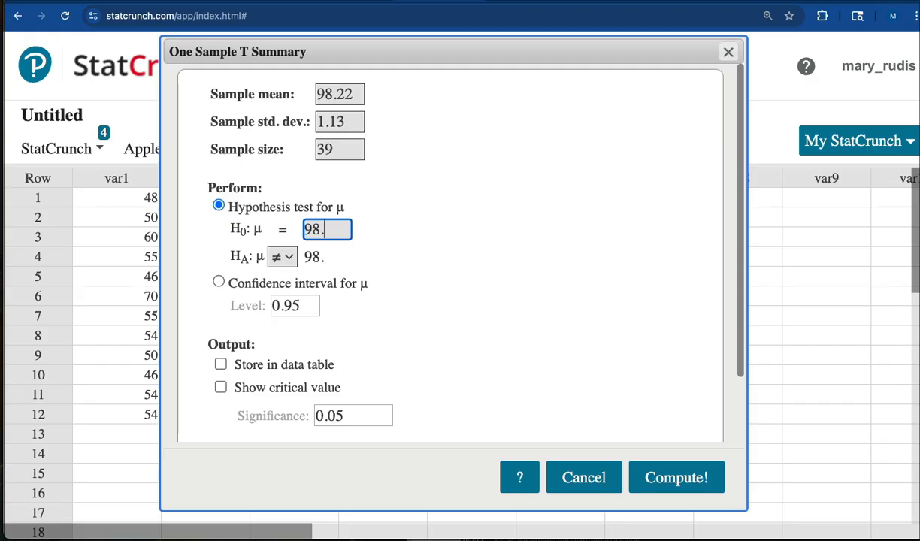
type("6")
Include the critical value in the output, compute the T test, and reposition its results window over the data table.
left_click(220, 387)
scroll(476, 363, "down", 1)
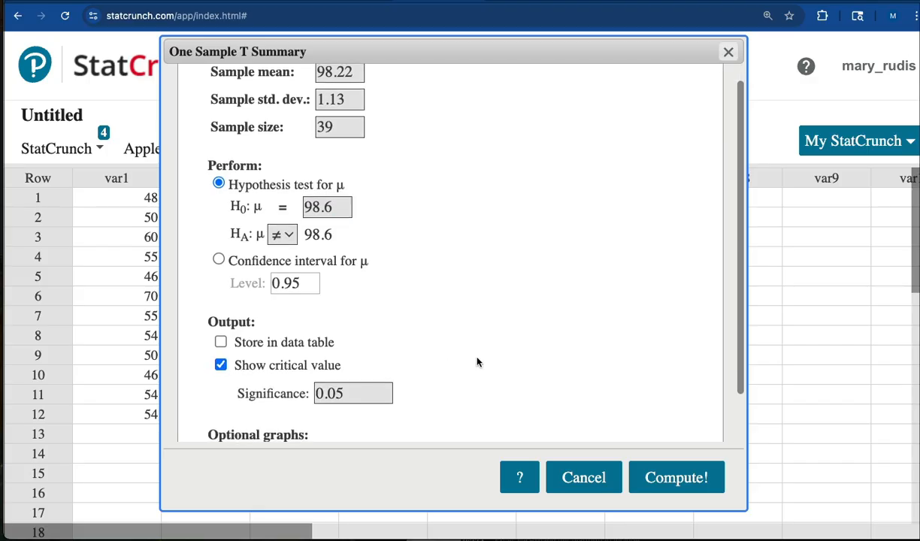
scroll(477, 363, "down", 2)
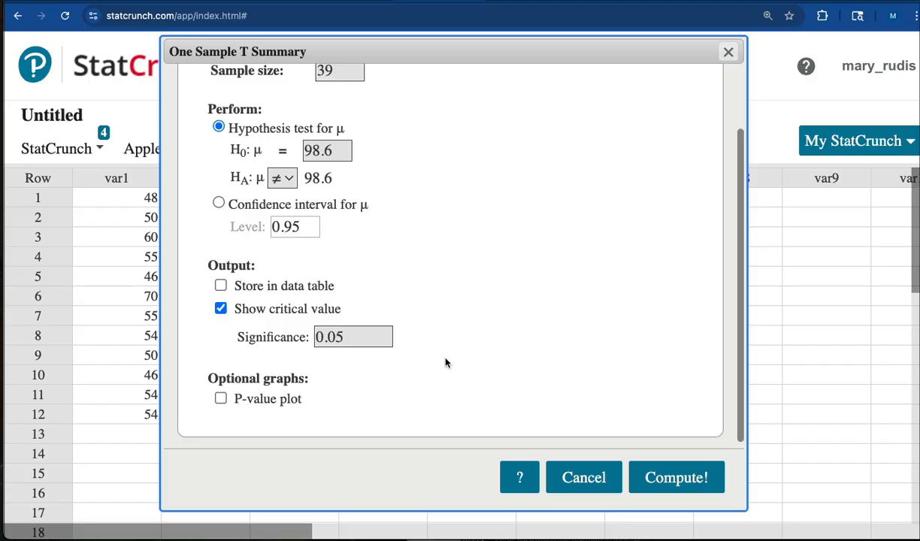
scroll(450, 364, "up", 3)
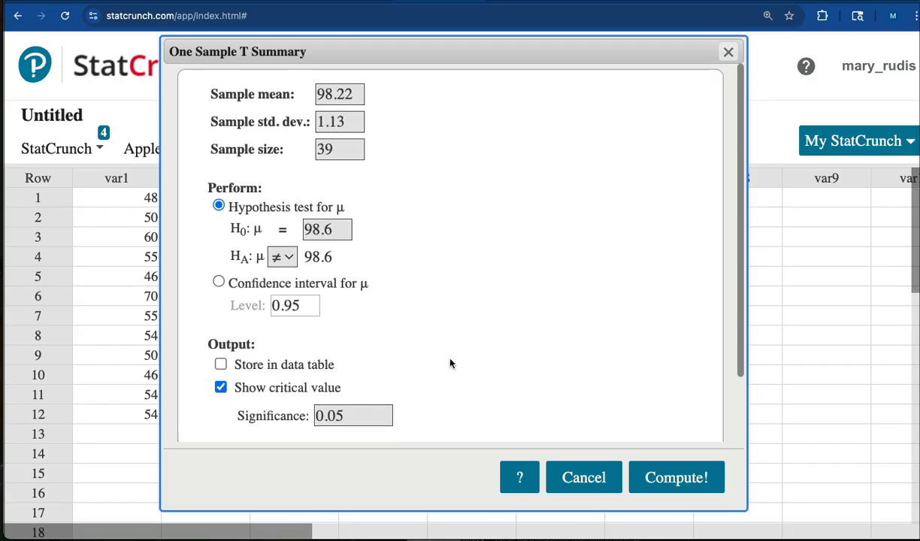
left_click(673, 488)
left_click_drag(501, 247, 322, 183)
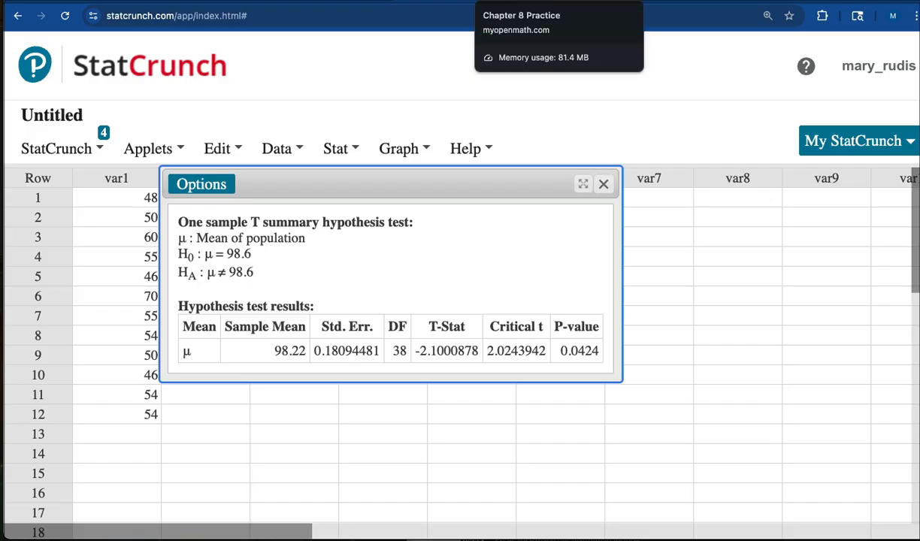
Copy the T-Stat value from the StatCrunch test results and paste it into the Part 4 test statistic answer in MyOpenMath.
left_click(520, 2)
scroll(350, 312, "down", 4)
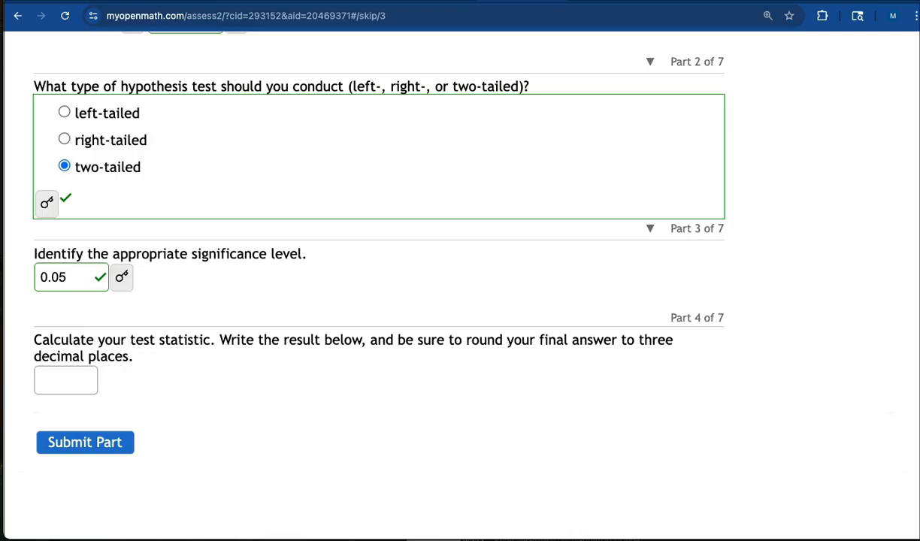
left_click(440, 2)
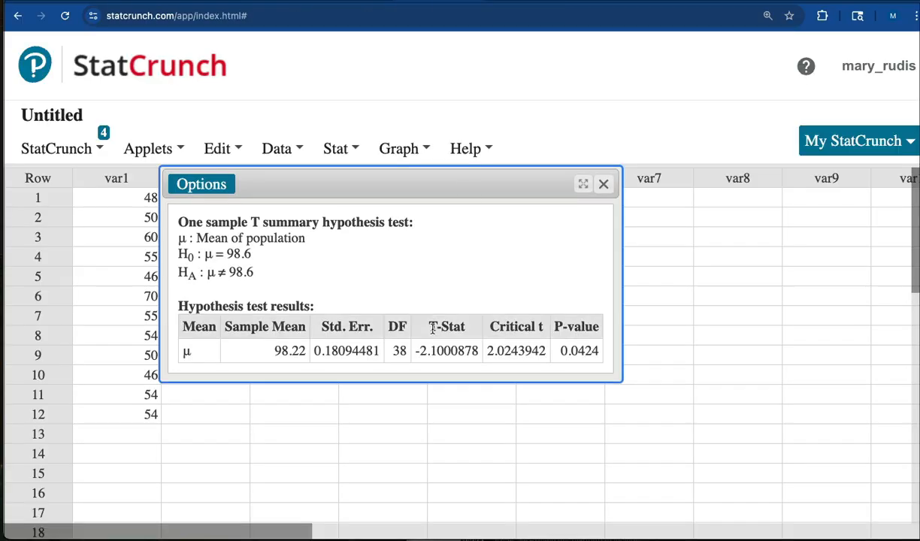
left_click_drag(414, 351, 476, 349)
key("ctrl+c")
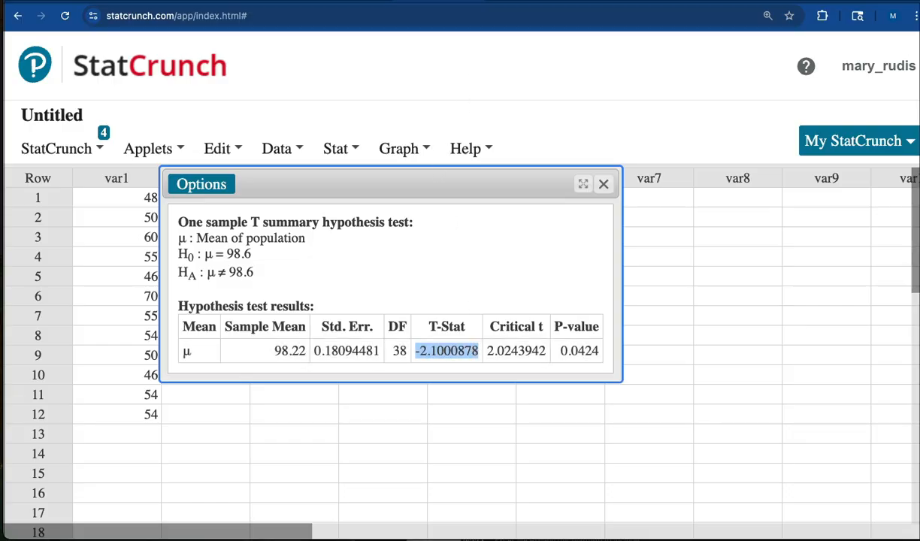
key("ctrl+Tab")
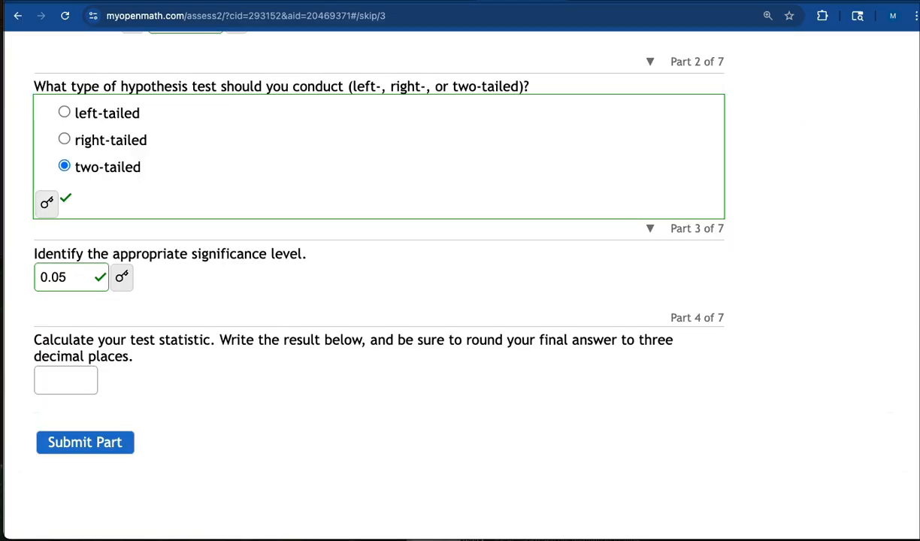
left_click(44, 380)
key("ctrl+v")
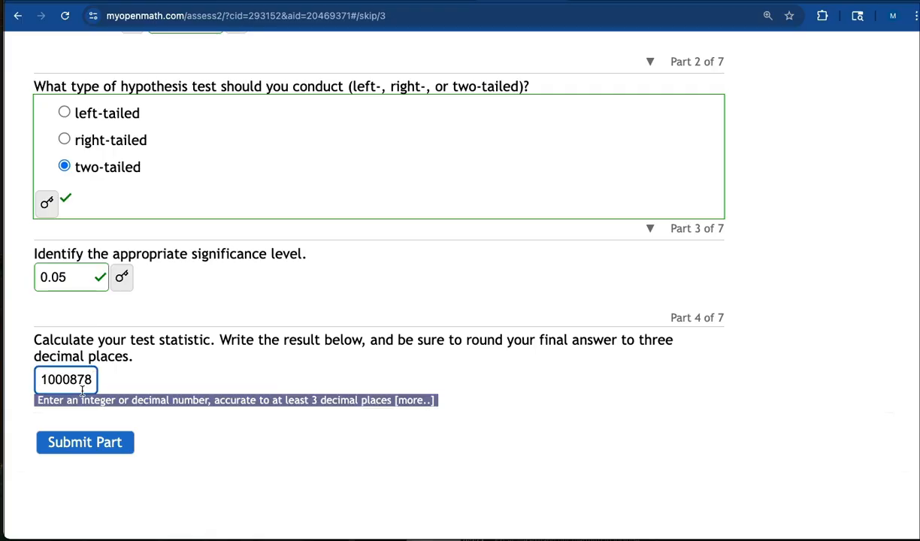
Trim the pasted test statistic to three decimal places, -2.100, and submit Part 4.
key("Left")
key("Left")
key("Left")
key("Left")
key("Left")
key("Left")
key("Left")
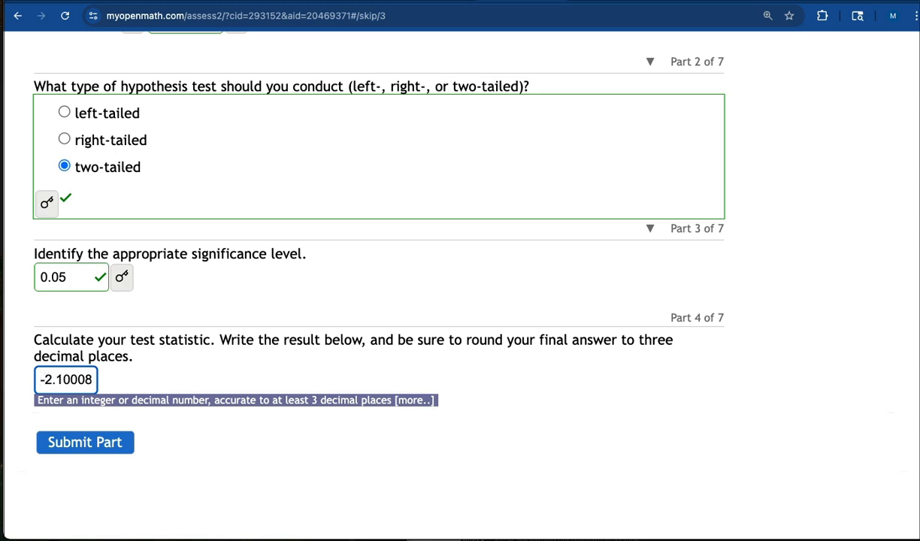
key("Right")
key("Right")
key("Right")
key("Right")
key("Right")
key("Right")
key("Right")
key("Right")
key("Right")
key("Delete")
key("BackSpace")
key("BackSpace")
key("BackSpace")
left_click(88, 443)
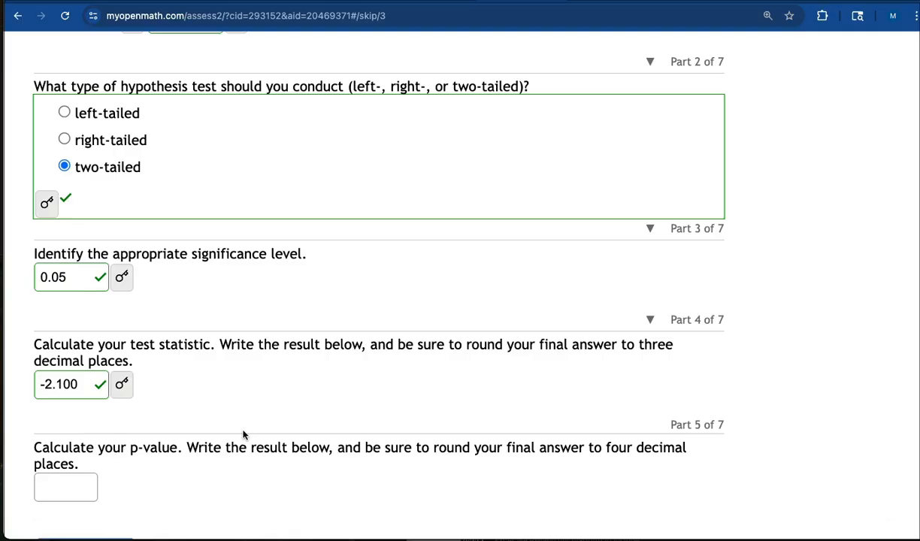
Answer Part 5 with a p-value of 0.0424 and submit the part.
scroll(244, 432, "down", 3)
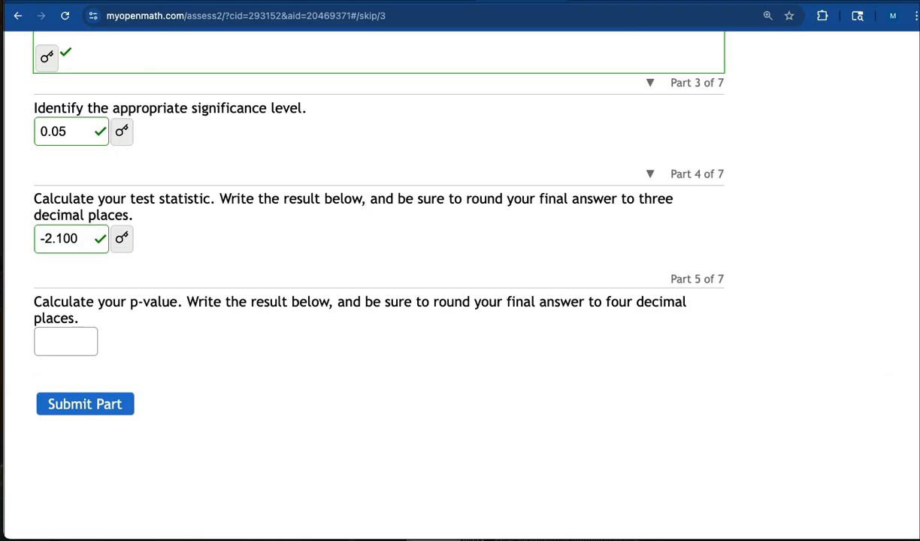
left_click(437, 1)
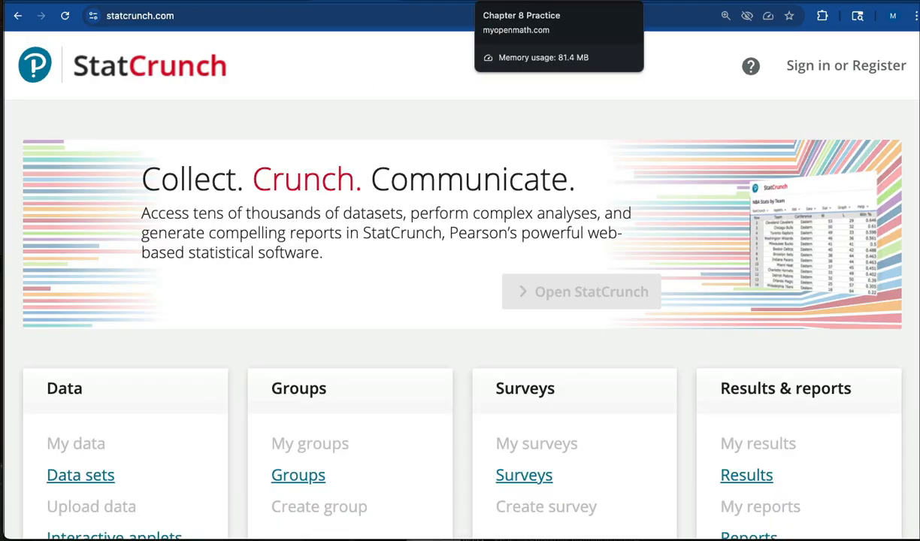
left_click(522, 2)
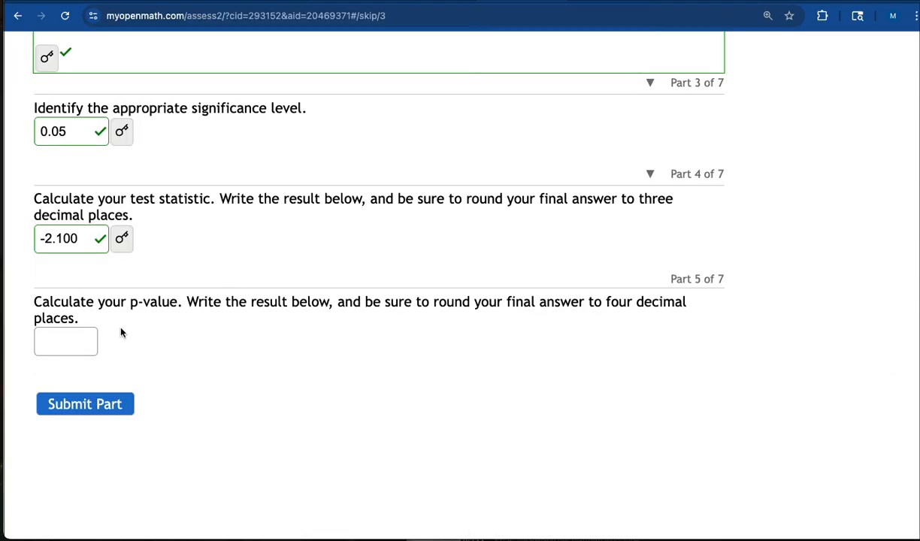
left_click(62, 336)
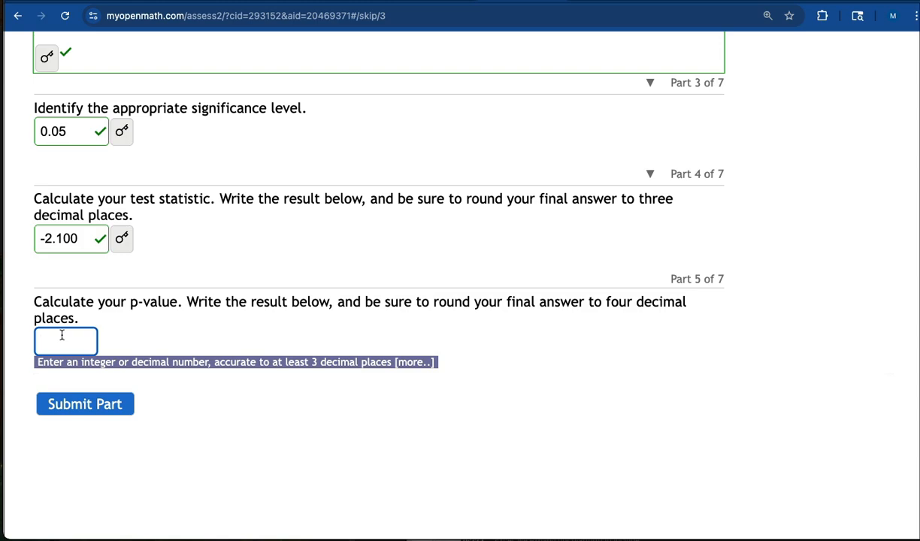
type("0.0424")
left_click(66, 404)
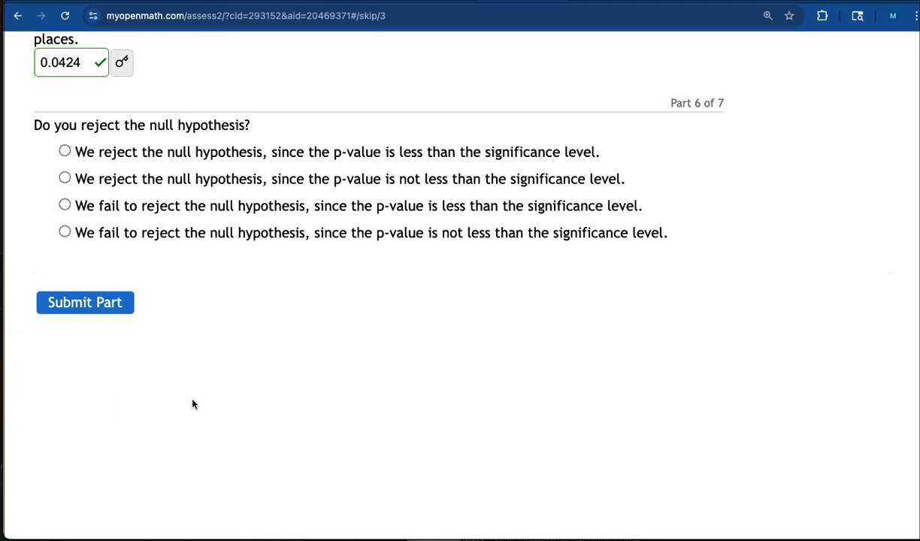
Bring the Word notes over the question and add the line "p-value is 0.052" below the sample statistics.
scroll(218, 400, "up", 3)
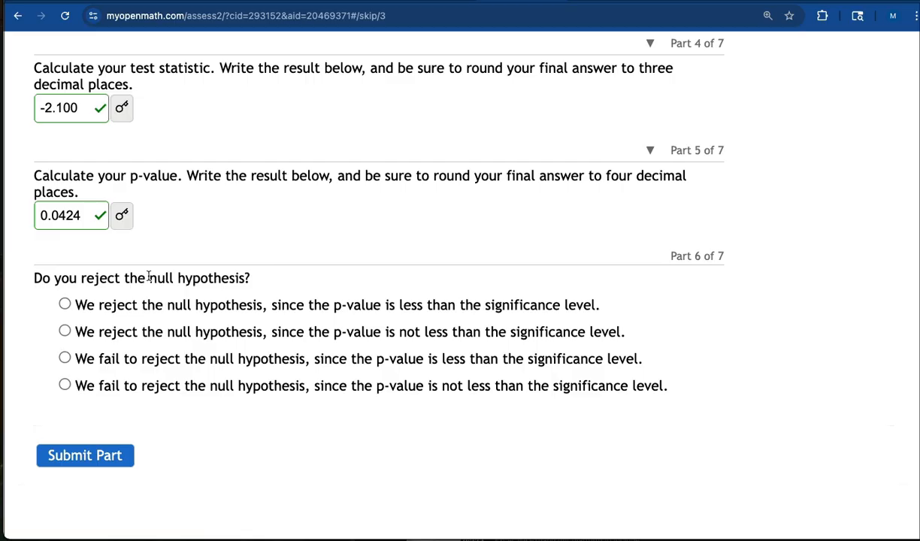
scroll(312, 258, "up", 2)
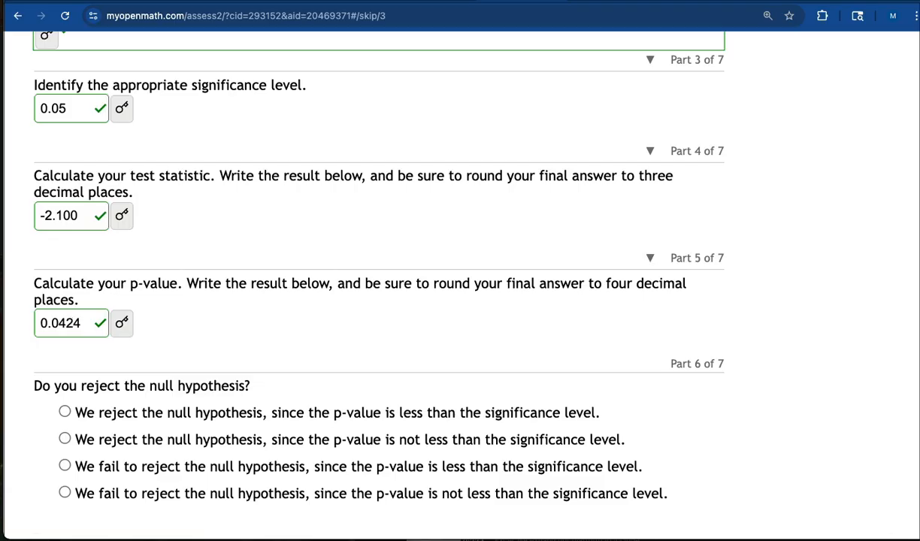
left_click_drag(917, 225, 452, 121)
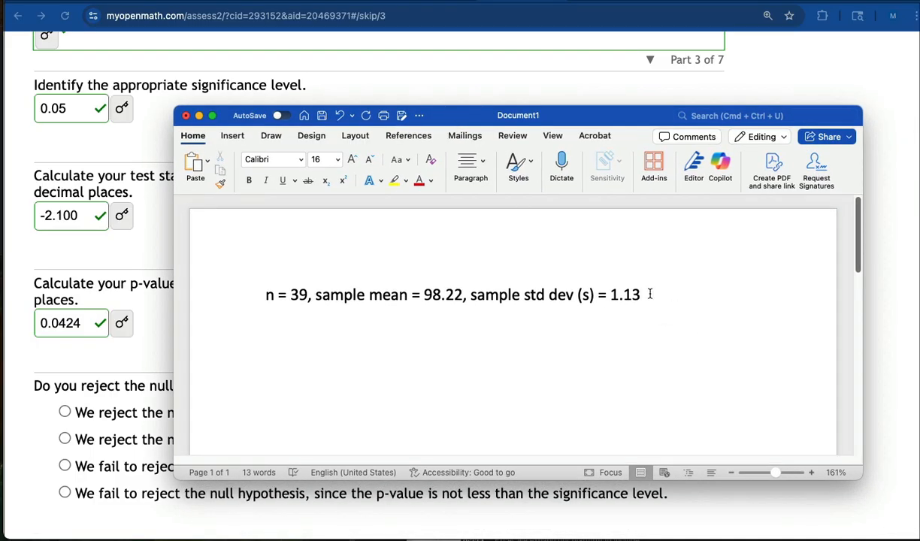
left_click_drag(650, 294, 267, 290)
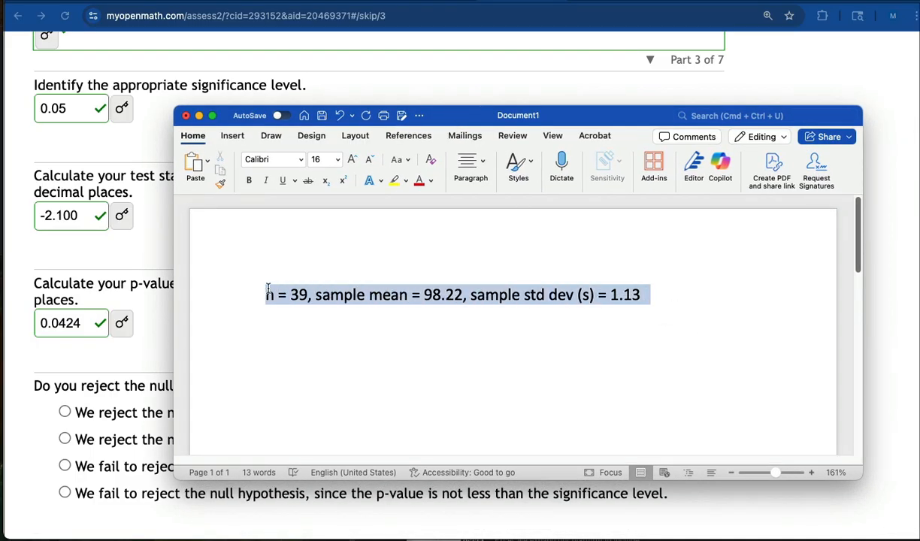
left_click(343, 370)
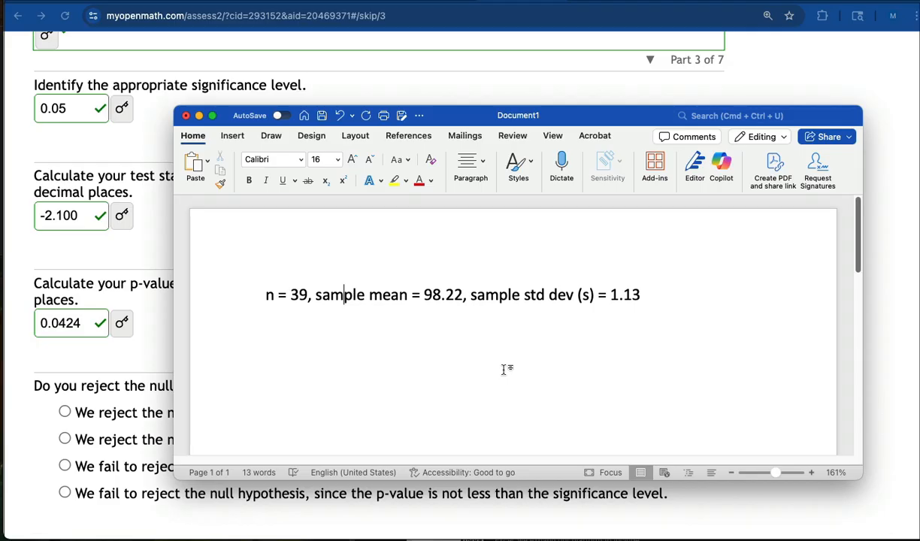
left_click(655, 302)
key("Return")
type("p-value is 0")
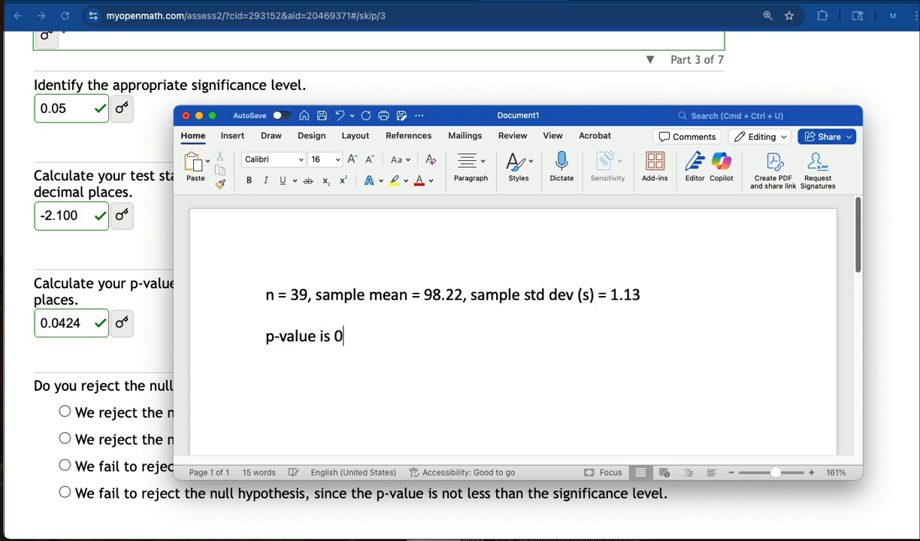
type(".052")
Add a line indented by three tabs below it reading "p-value is larger than alpha".
key("Return")
key("Tab")
key("Tab")
key("Tab")
type("p-value is ")
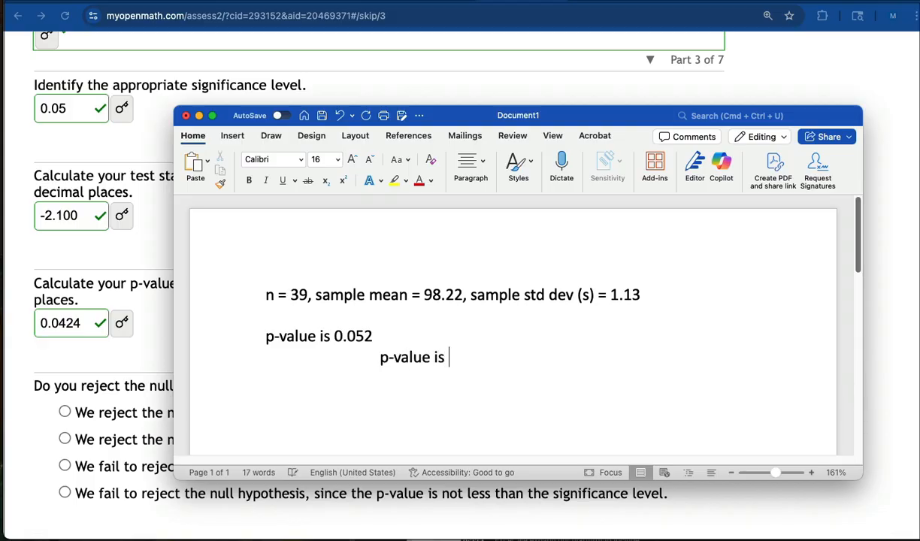
type("larger than alpha")
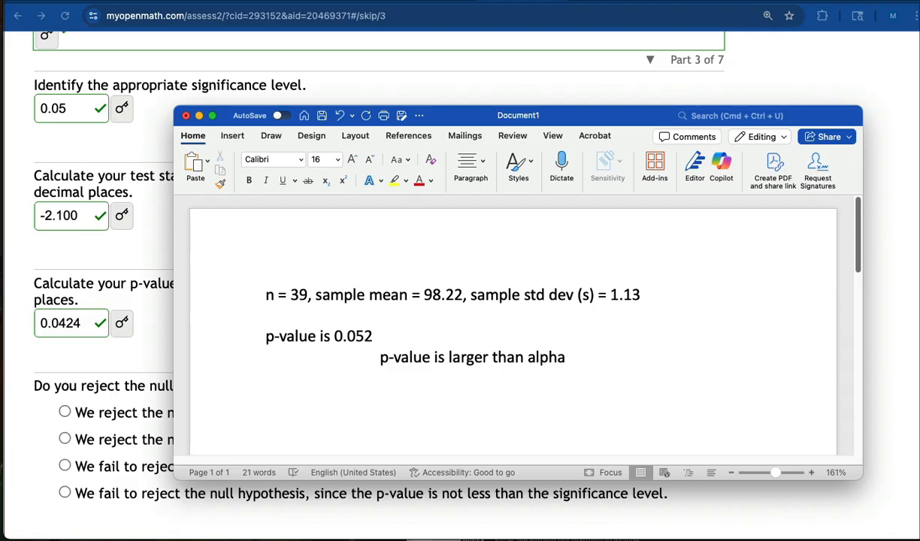
Add the equally indented line "Fail to reject the null hypothesis." and move the Word window off the question.
key("Return")
key("Tab")
key("Tab")
key("Tab")
type("Fail to rejec")
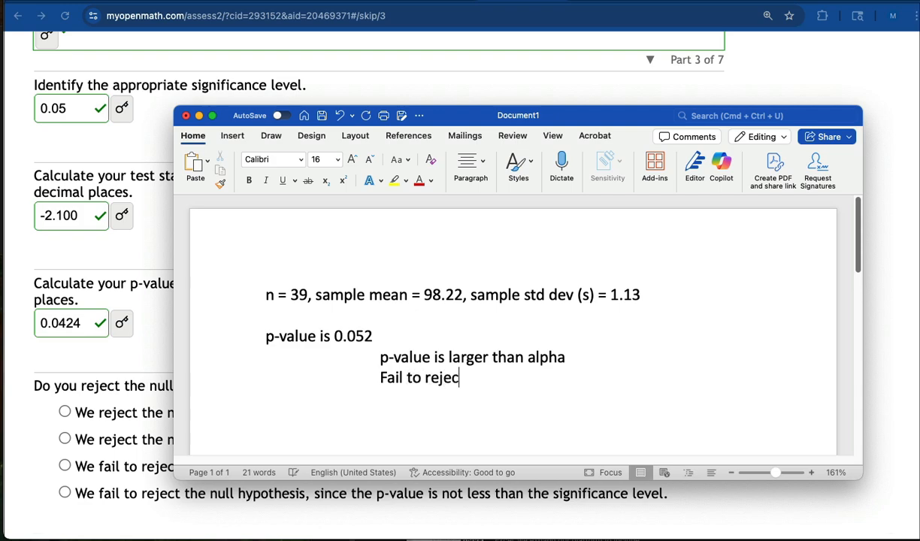
type("t the null hypot")
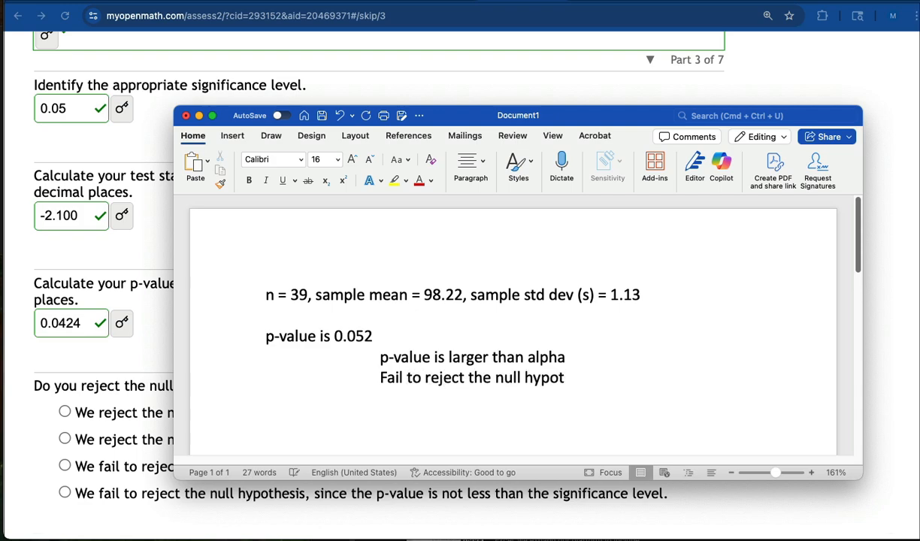
type("hesis.")
left_click_drag(446, 121, 919, 293)
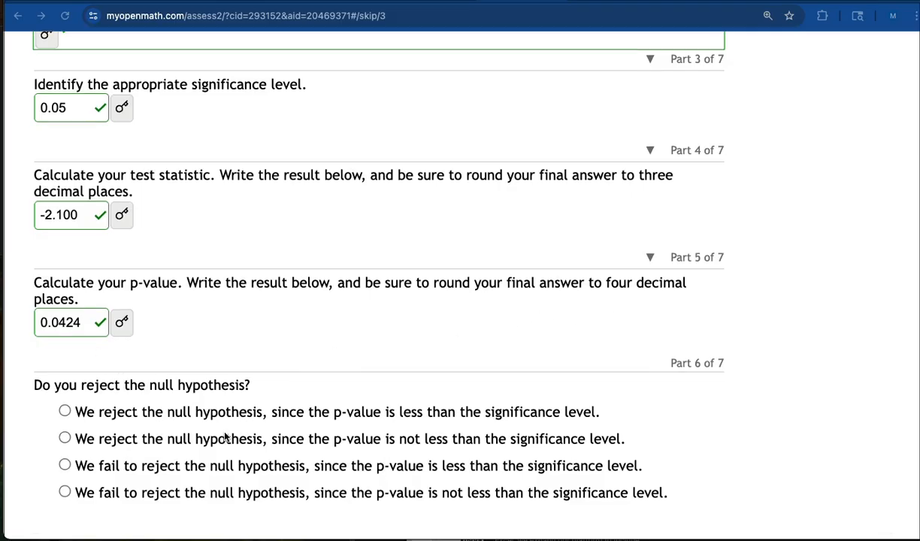
Answer Part 6 with rejecting the null hypothesis since the p-value is less than the significance level, and submit the part.
scroll(224, 437, "down", 1)
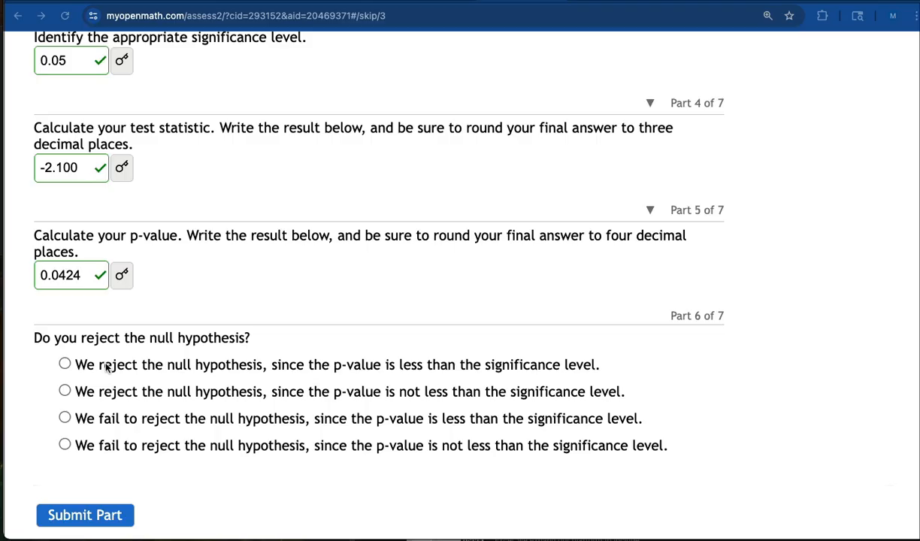
left_click(65, 365)
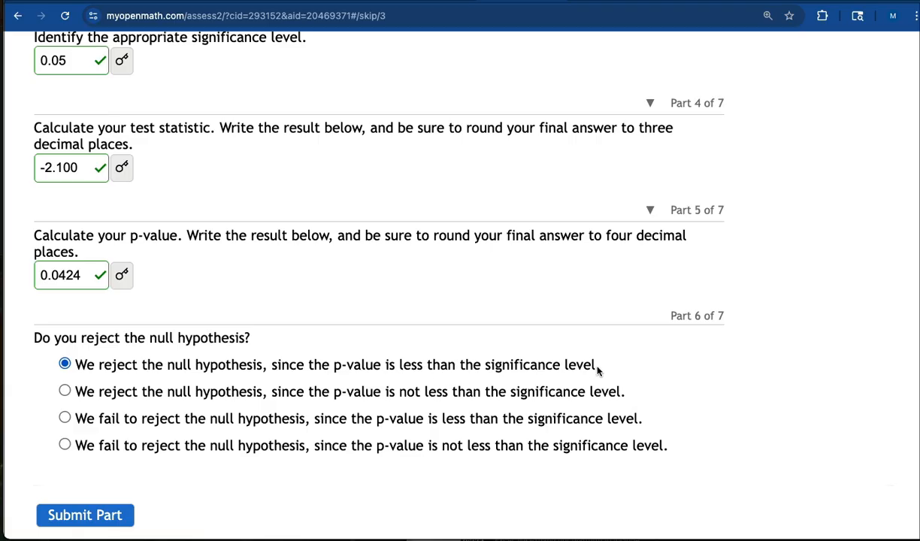
left_click(85, 514)
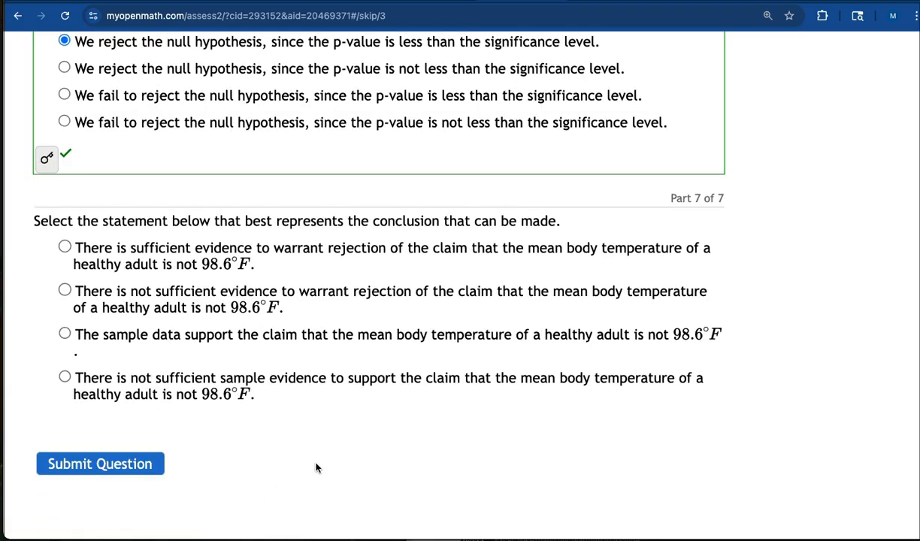
For Part 7, choose the conclusion that the sample data support the claim that the mean body temperature is not 98.6°F.
scroll(309, 472, "up", 3)
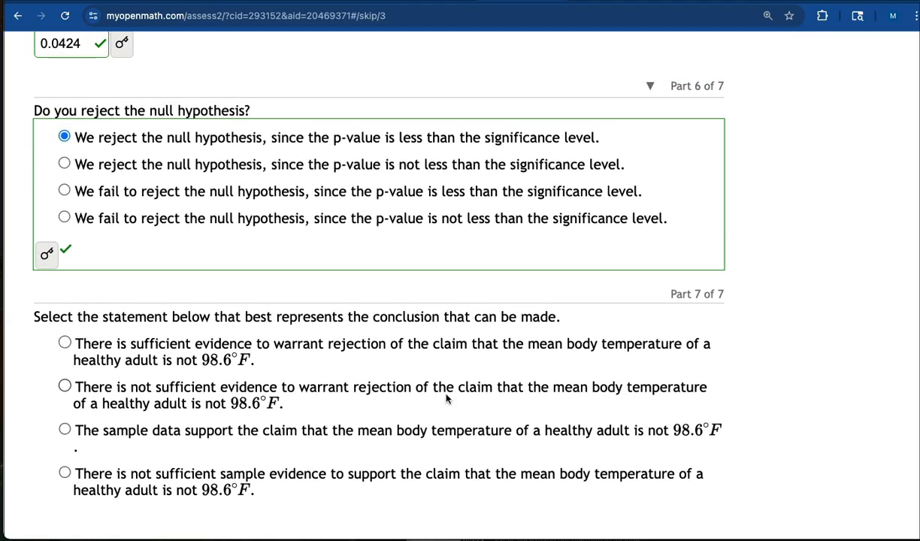
scroll(446, 399, "down", 1)
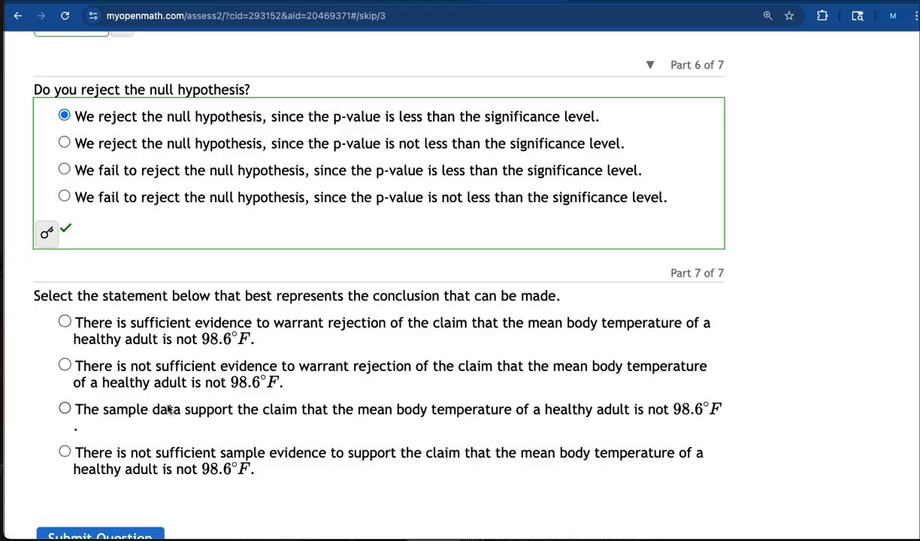
left_click(64, 409)
left_click(65, 322)
left_click(66, 409)
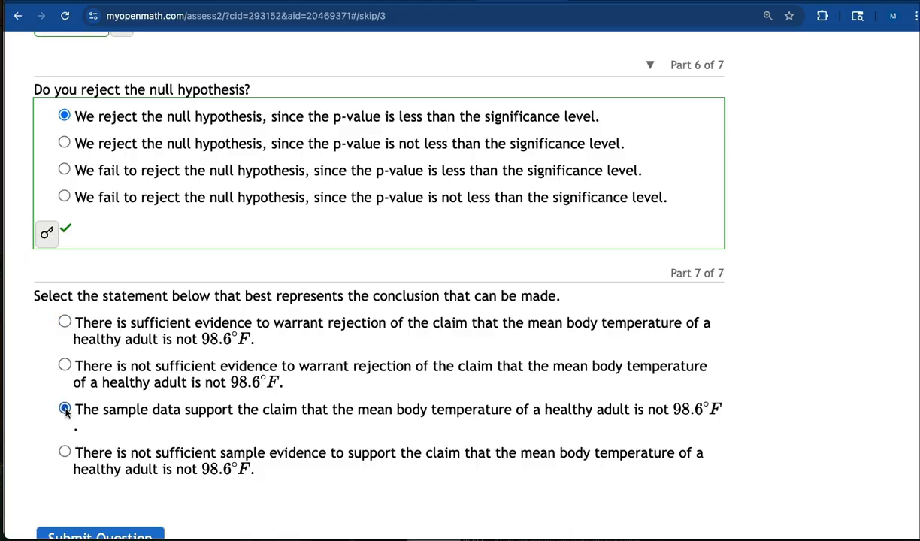
left_click(65, 322)
left_click(65, 410)
left_click_drag(720, 408, 746, 408)
left_click(91, 412)
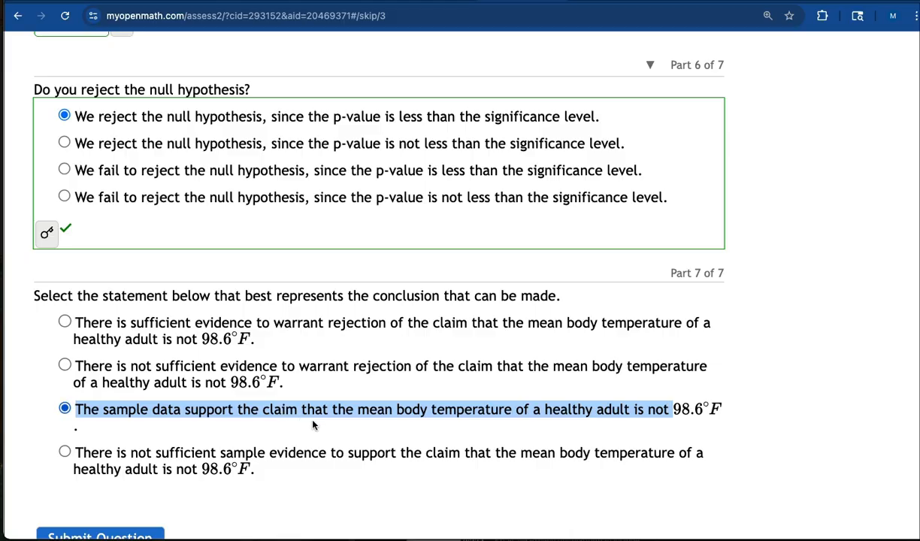
Submit the completed question and review its score and the graded answers.
scroll(315, 427, "down", 2)
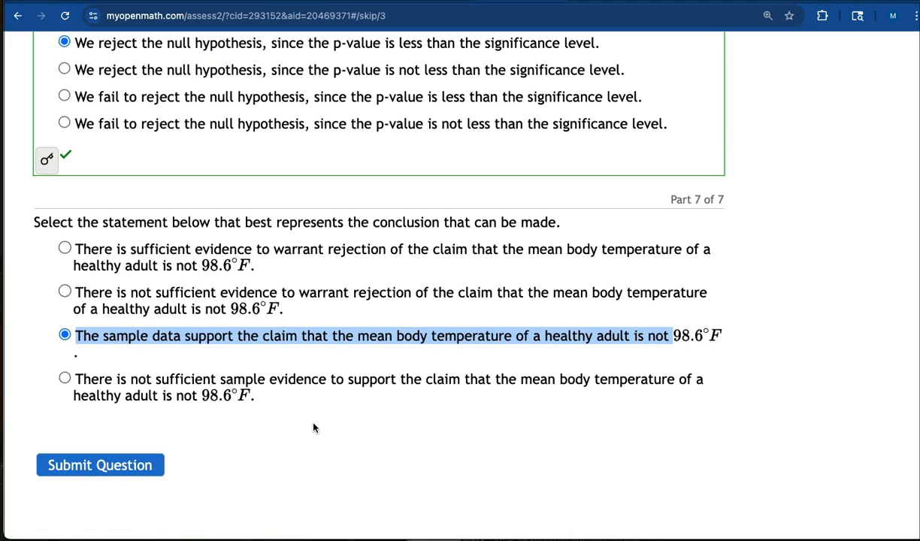
left_click(446, 342)
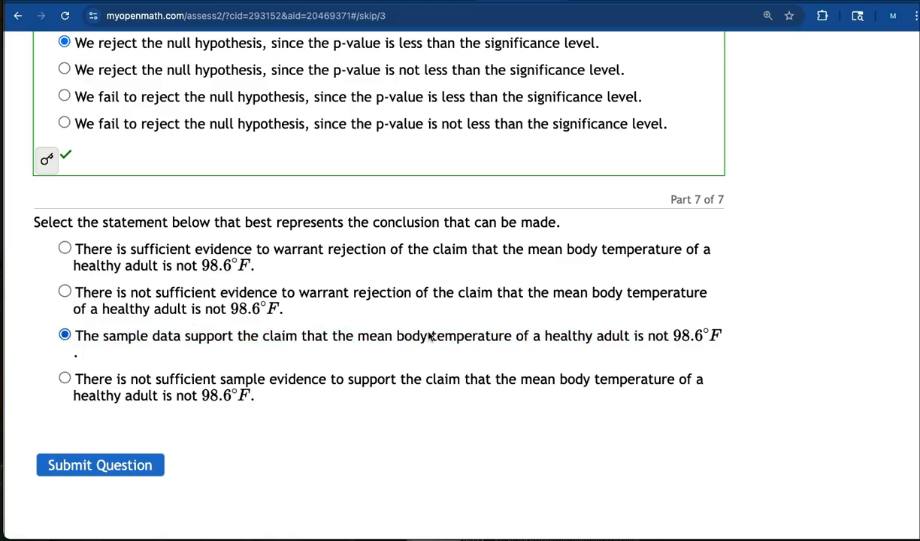
left_click(92, 470)
scroll(304, 457, "down", 15)
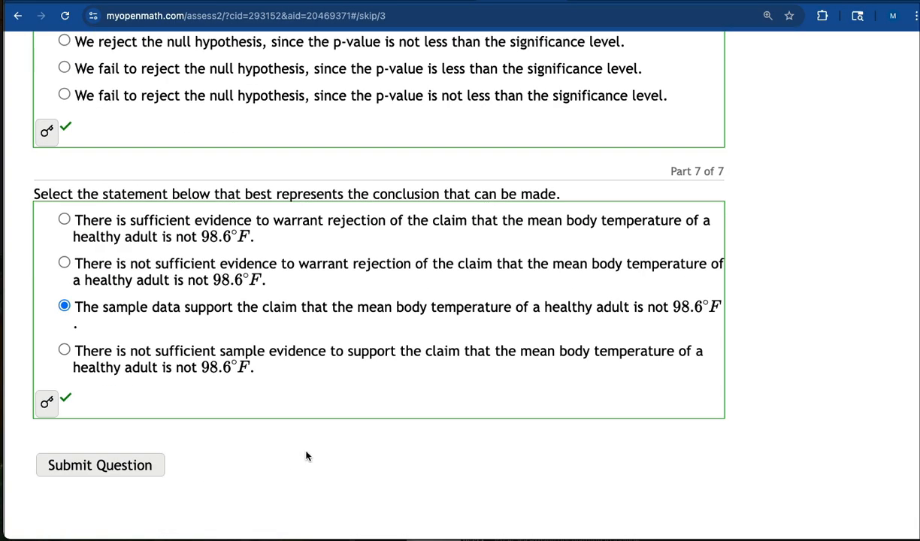
scroll(304, 456, "up", 15)
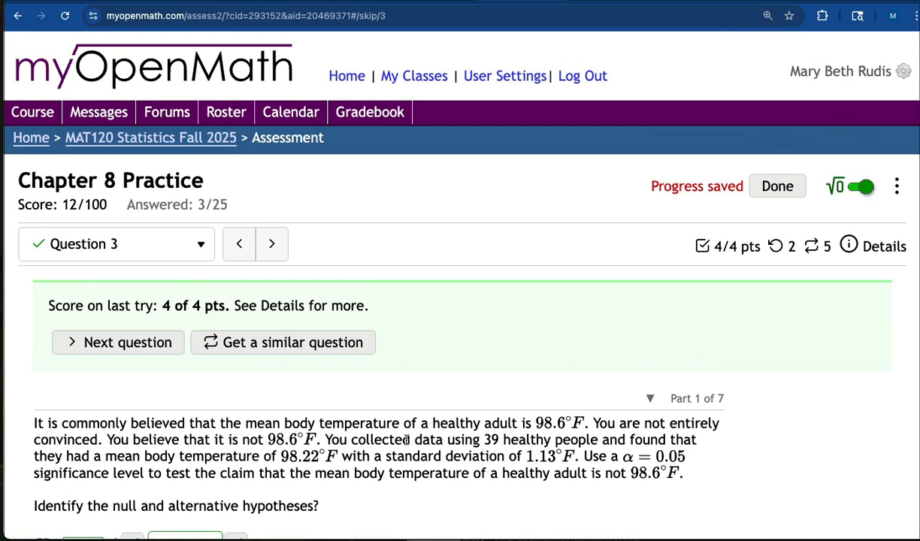
scroll(391, 421, "down", 2)
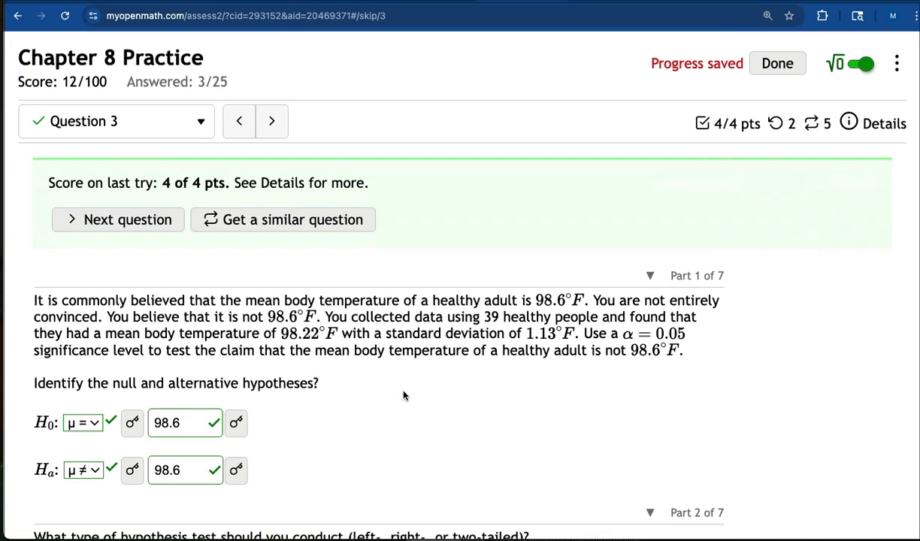